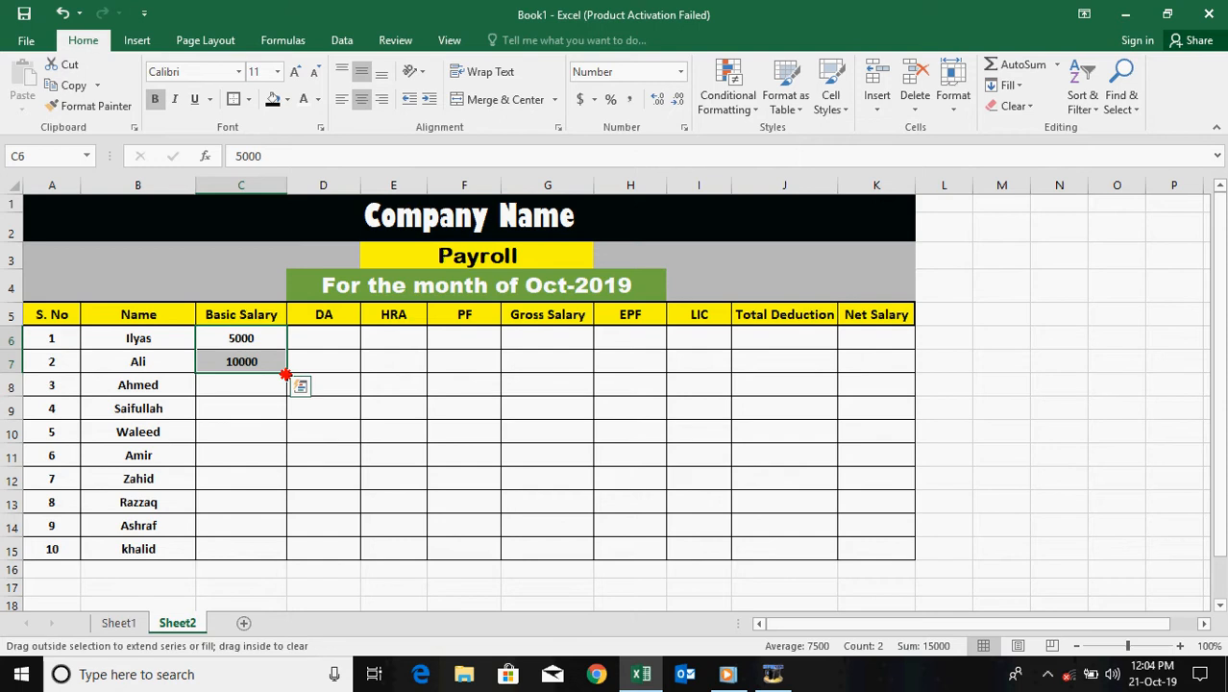
Step: Extend the Basic Salary series of 5000 and 10000 down the column to C15
left_click(371, 525)
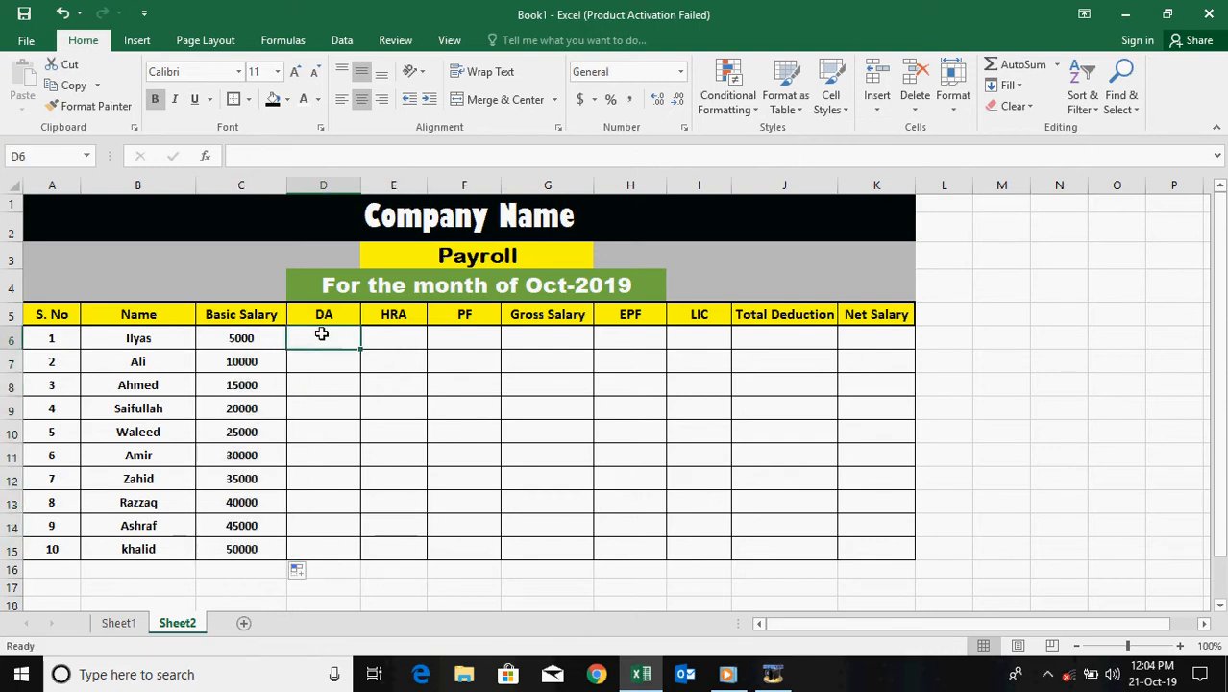
Step: Show the Basic Salary in C6 with two decimal places and reduce it back to none
left_click(249, 342)
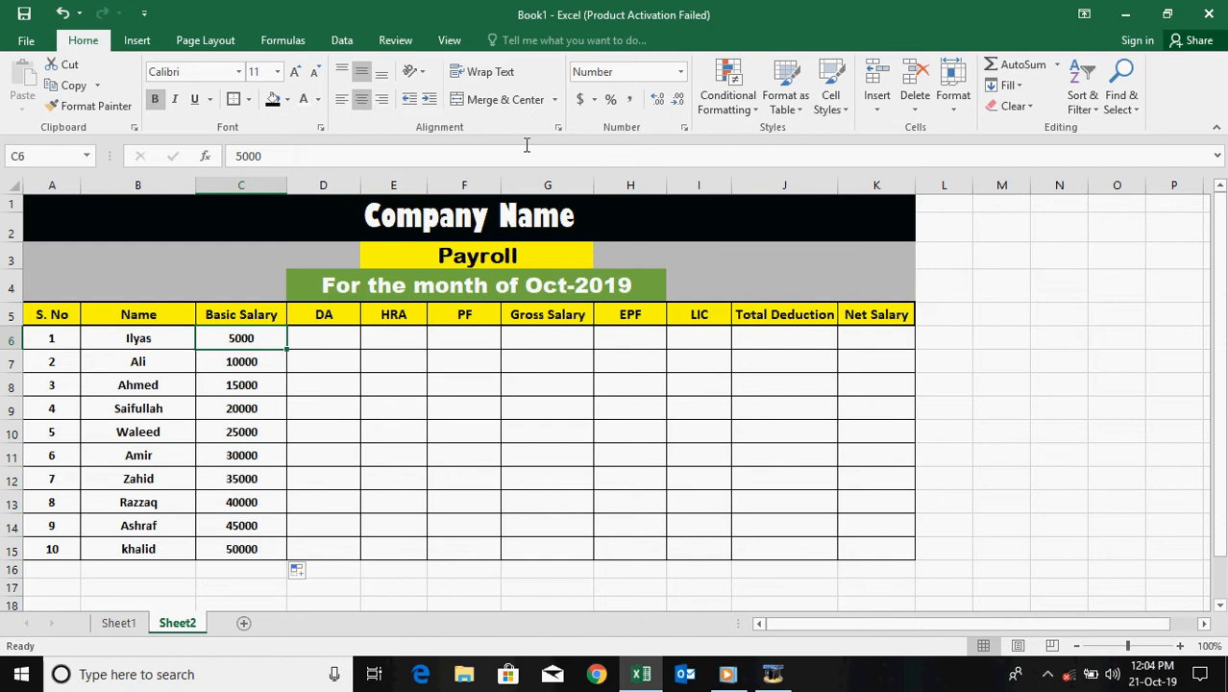
left_click(658, 102)
left_click(661, 108)
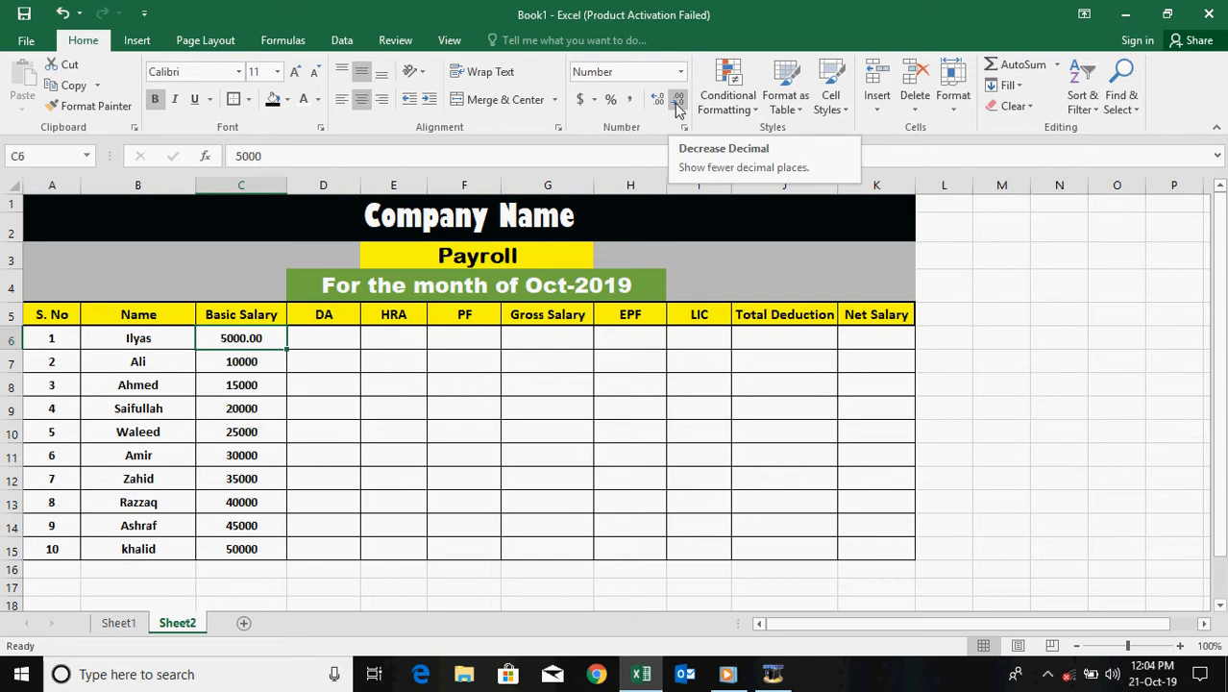
left_click(678, 106)
left_click(678, 106)
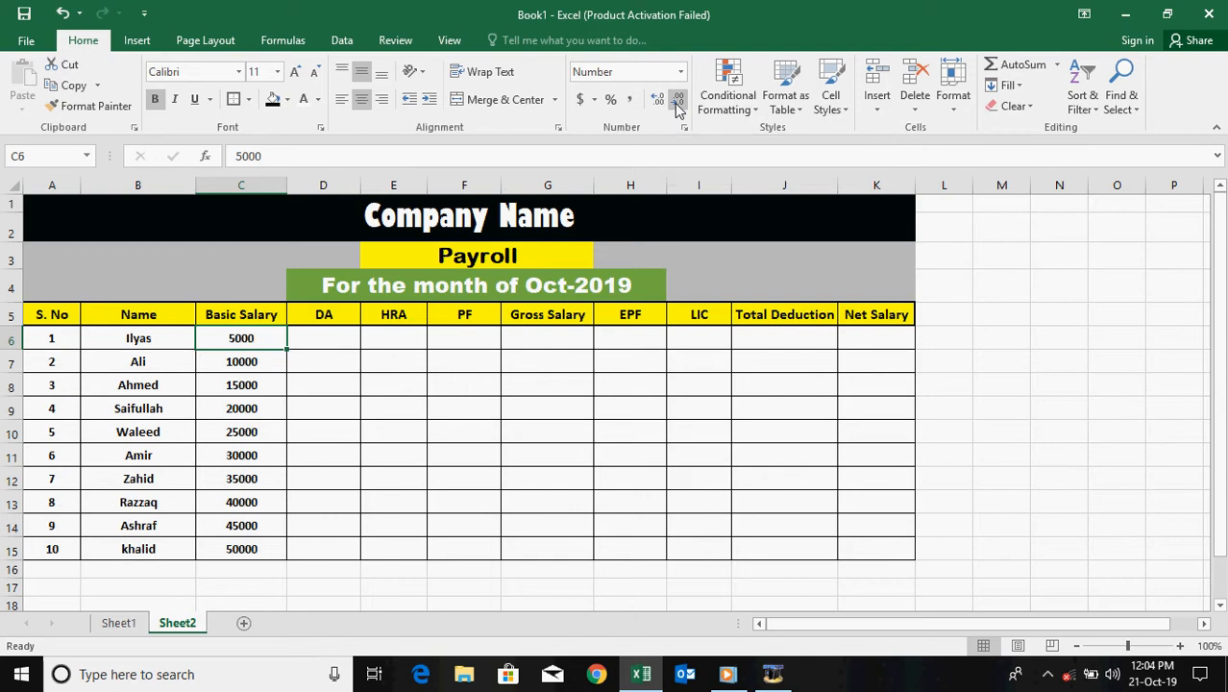
Step: Calculate DA with the formula =C6*10/100 in D6 and fill it down to D15
left_click(433, 370)
left_click(339, 345)
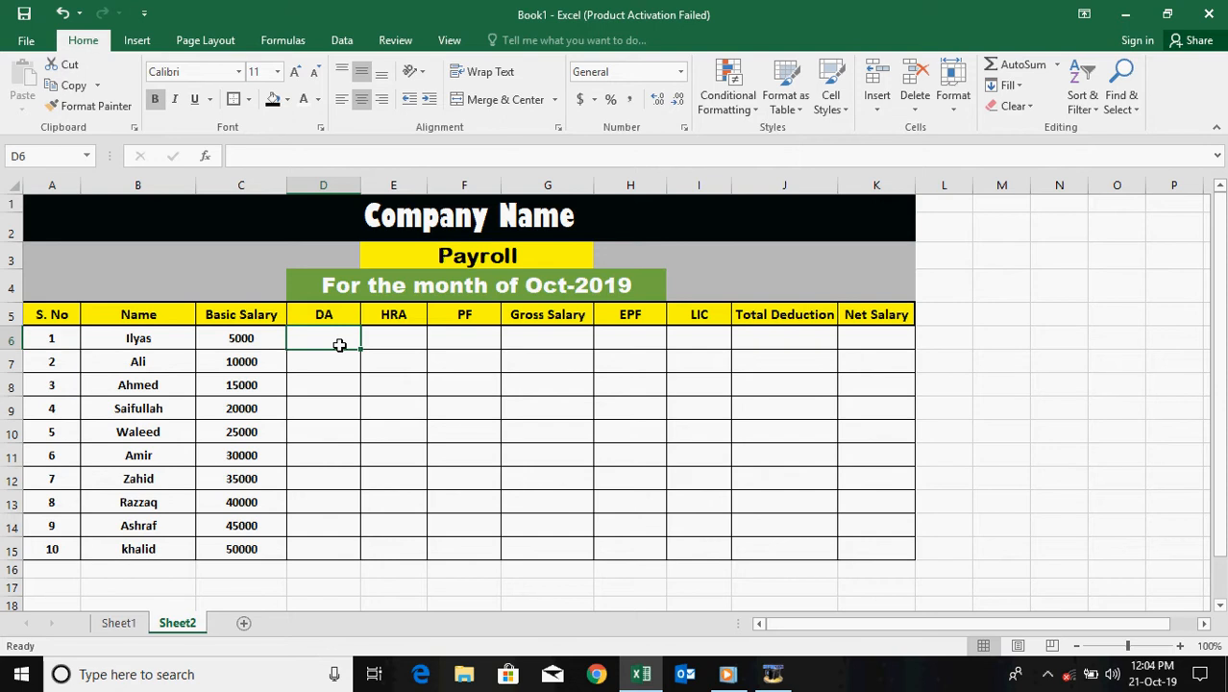
type("=c6")
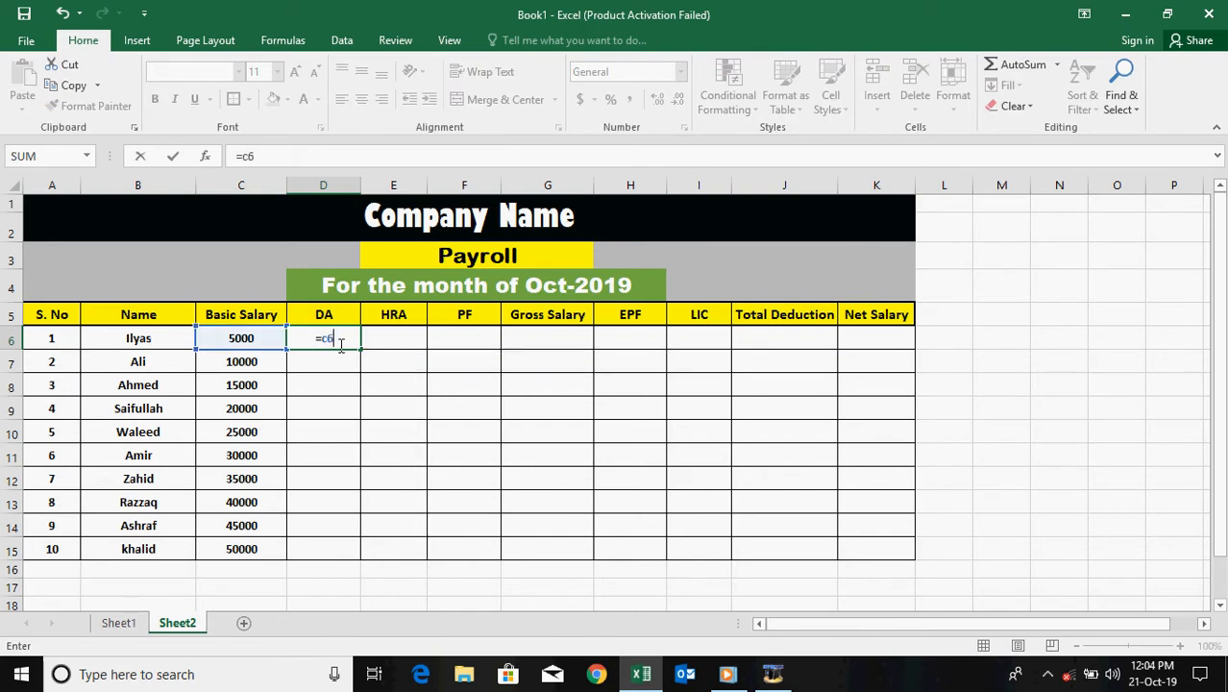
type("*10/100")
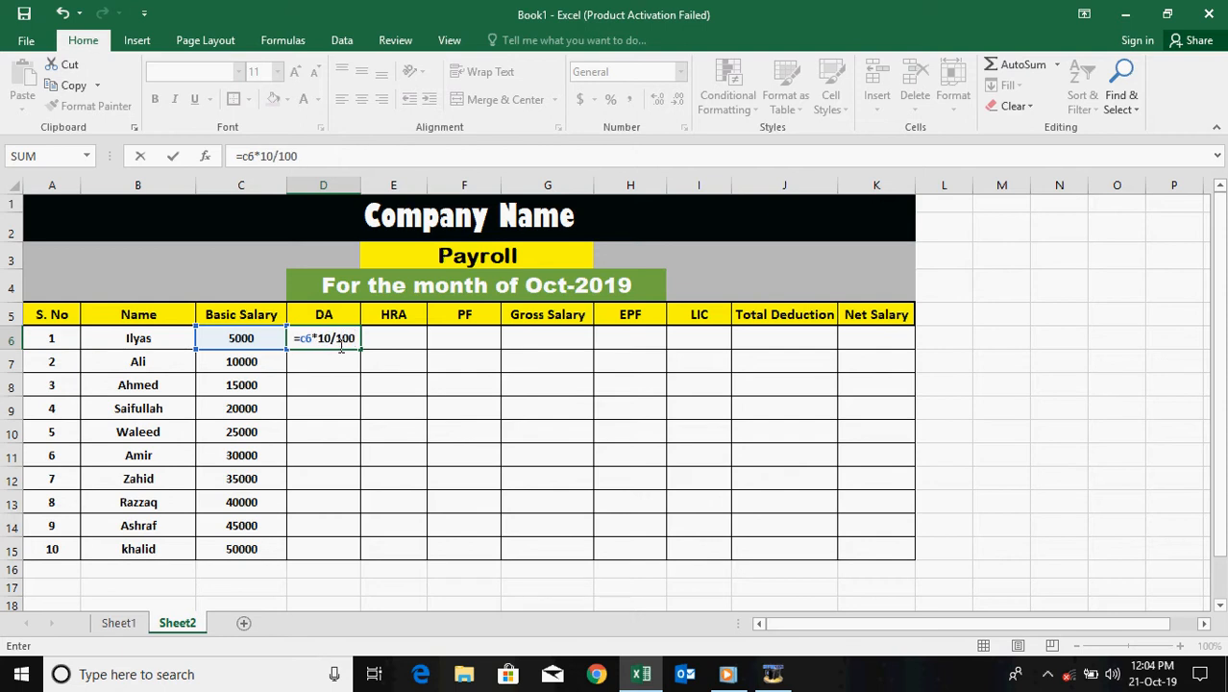
key("Return")
left_click(339, 343)
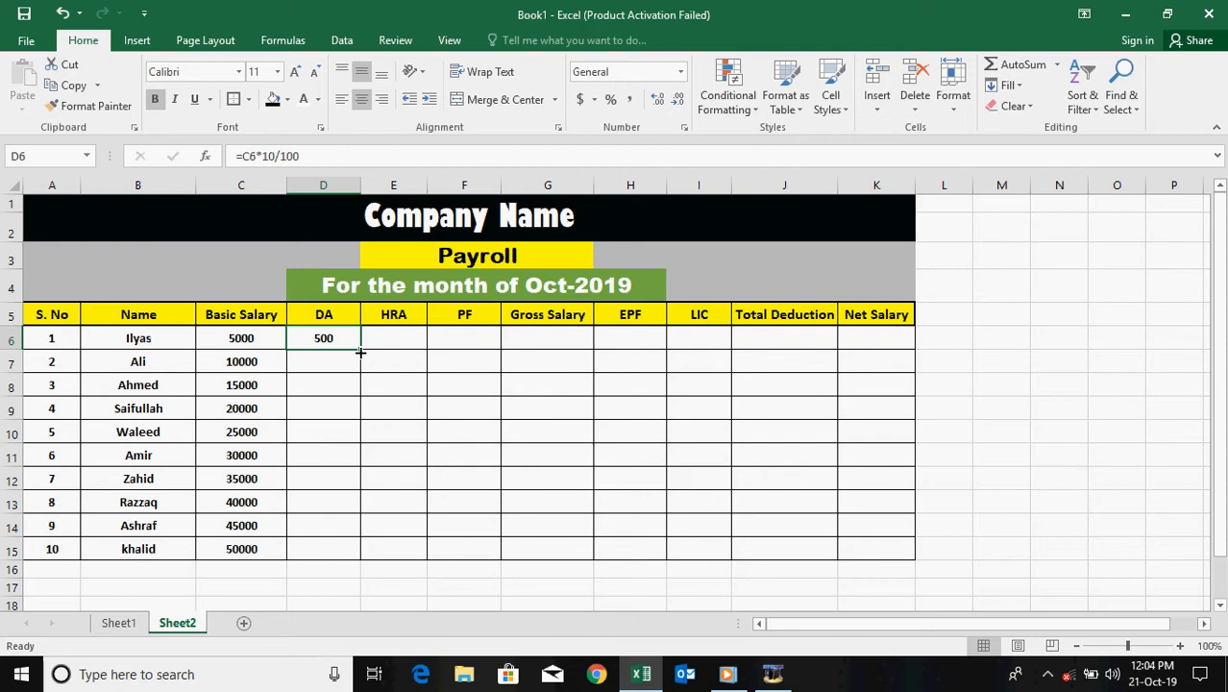
left_click_drag(360, 352, 352, 553)
left_click(318, 583)
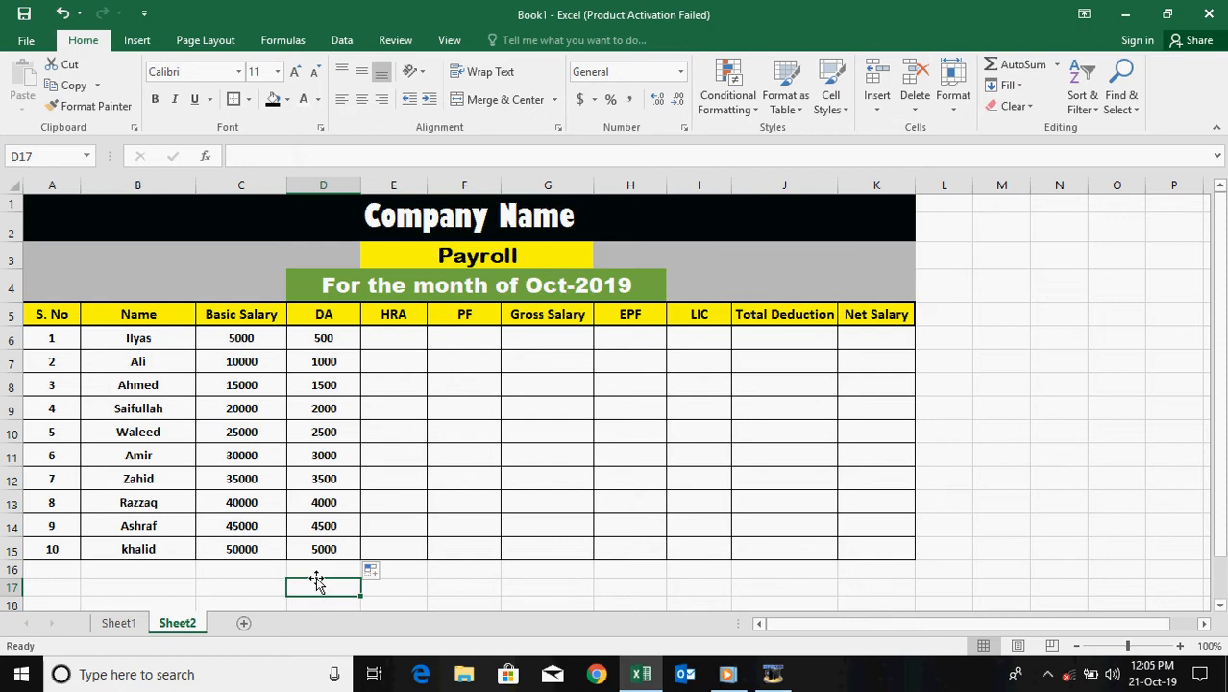
left_click(318, 571)
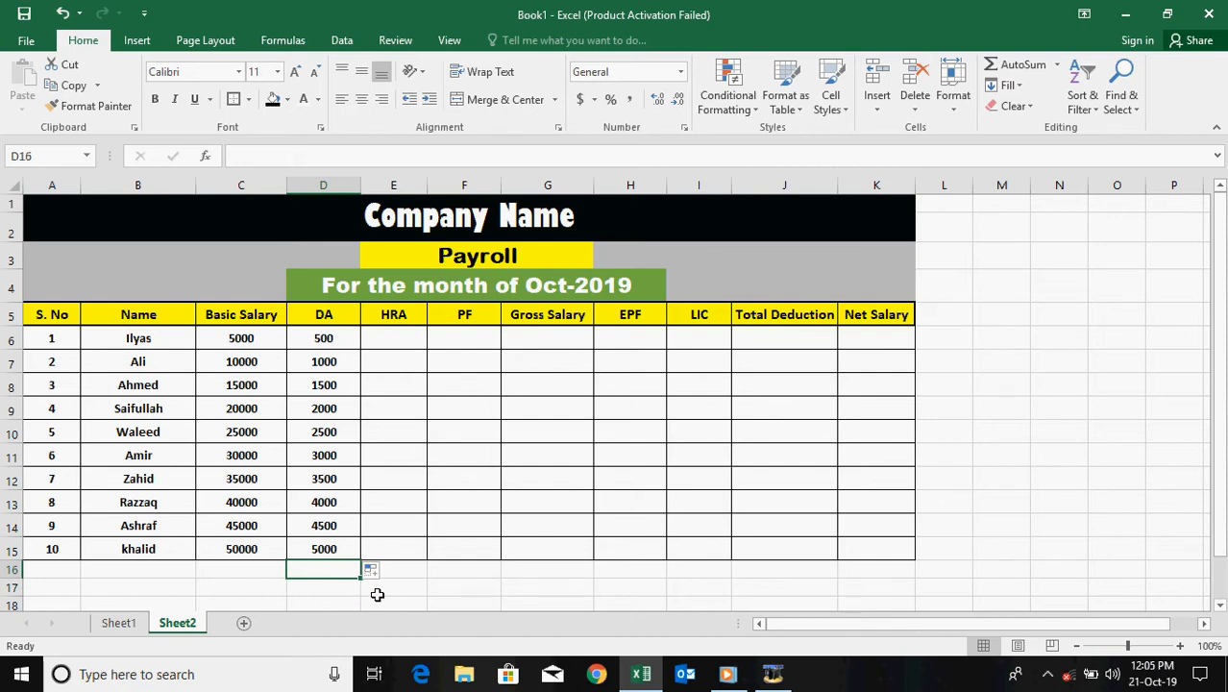
Step: Calculate HRA with the formula =C6*7.5/100 in E6 and fill it down to E15
left_click(392, 338)
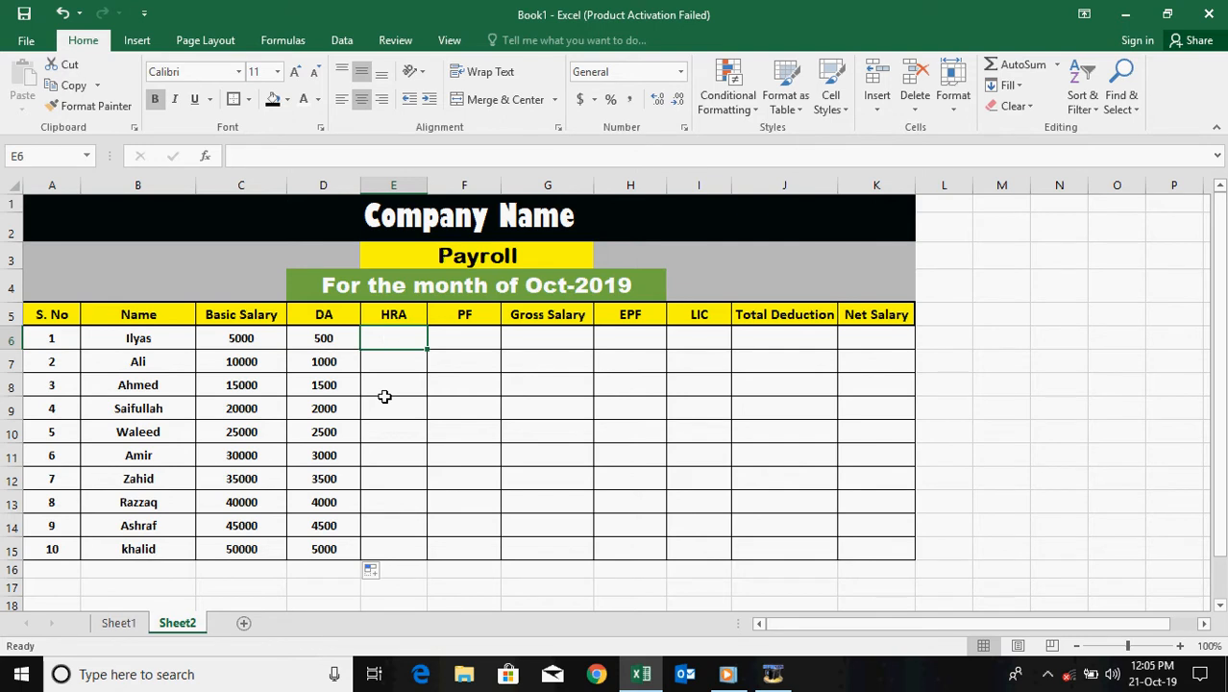
type("=c6")
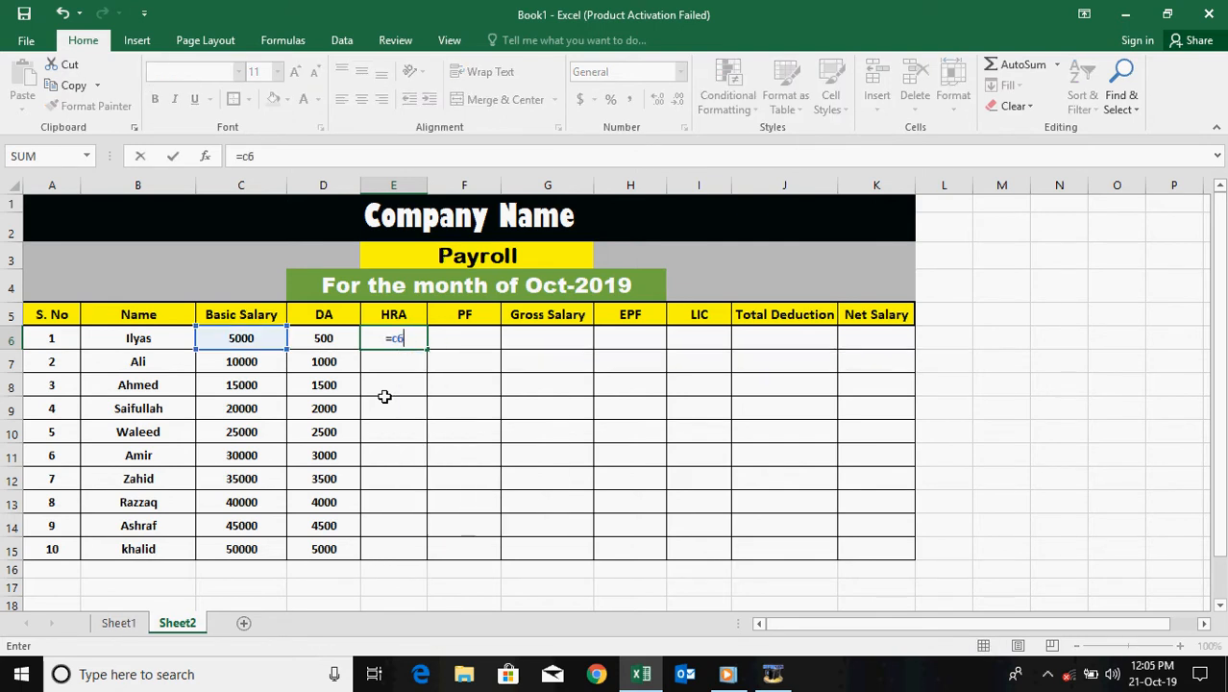
type("*7.5/10")
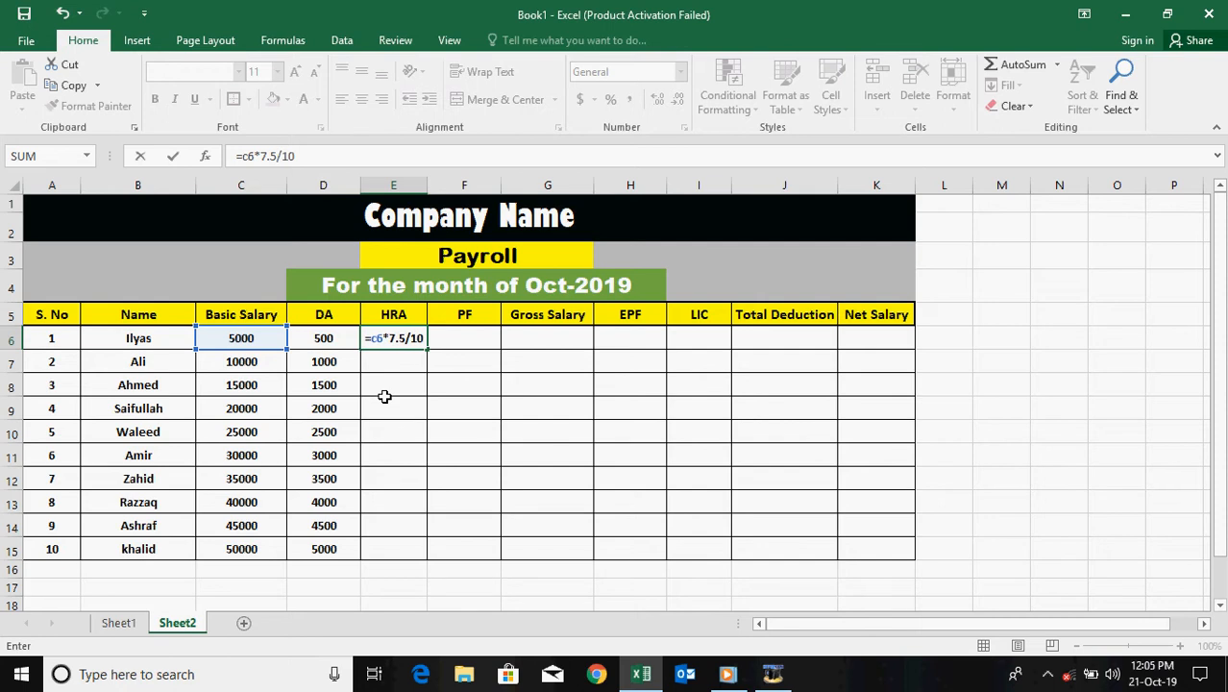
type("0")
key("Return")
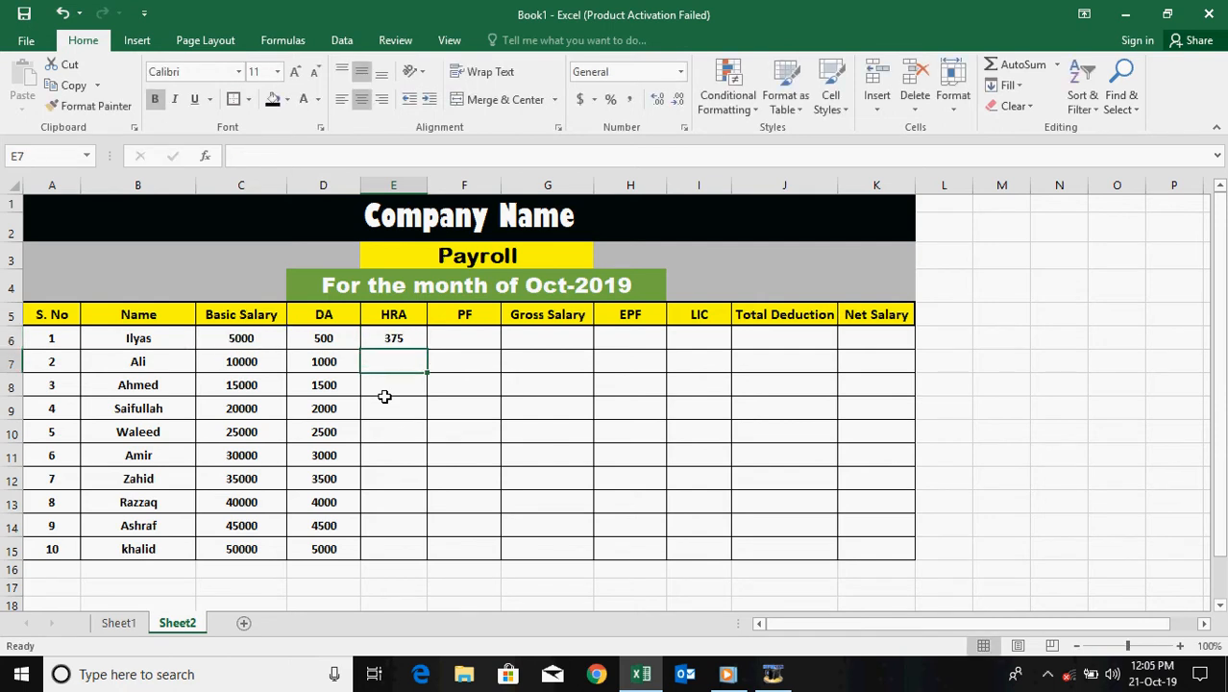
left_click(410, 339)
left_click_drag(427, 351, 423, 550)
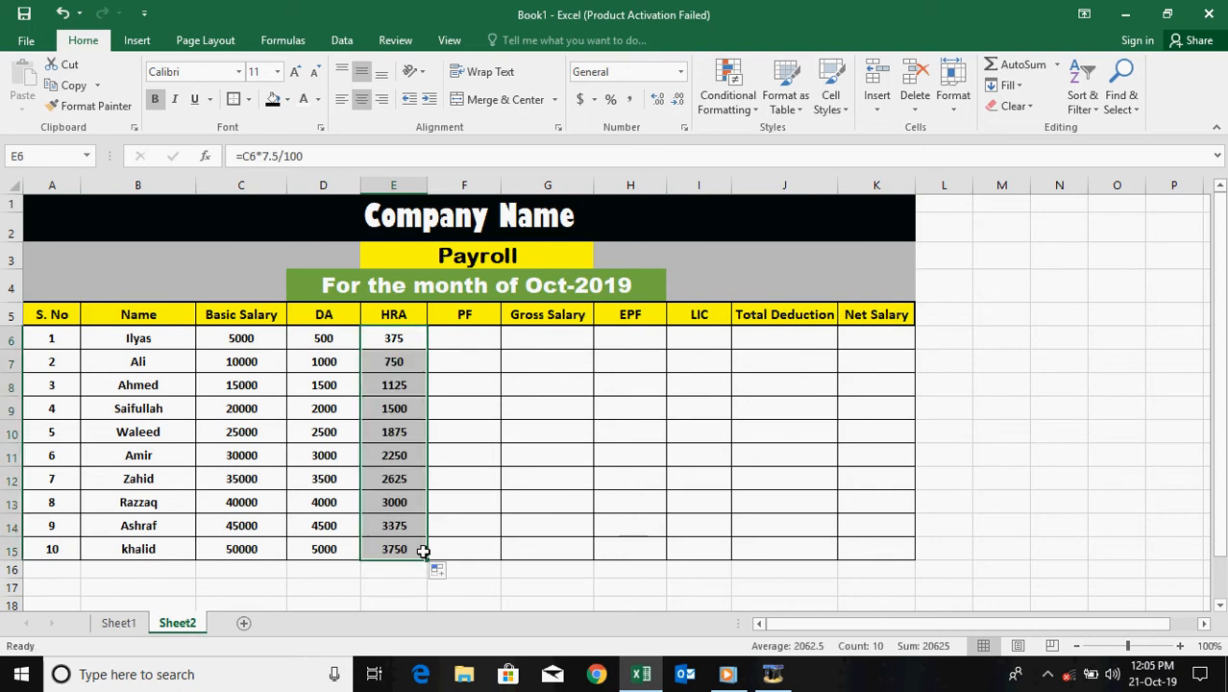
Step: Calculate PF with the formula =C6*15/100 in F6 and fill it down to F15
left_click(470, 339)
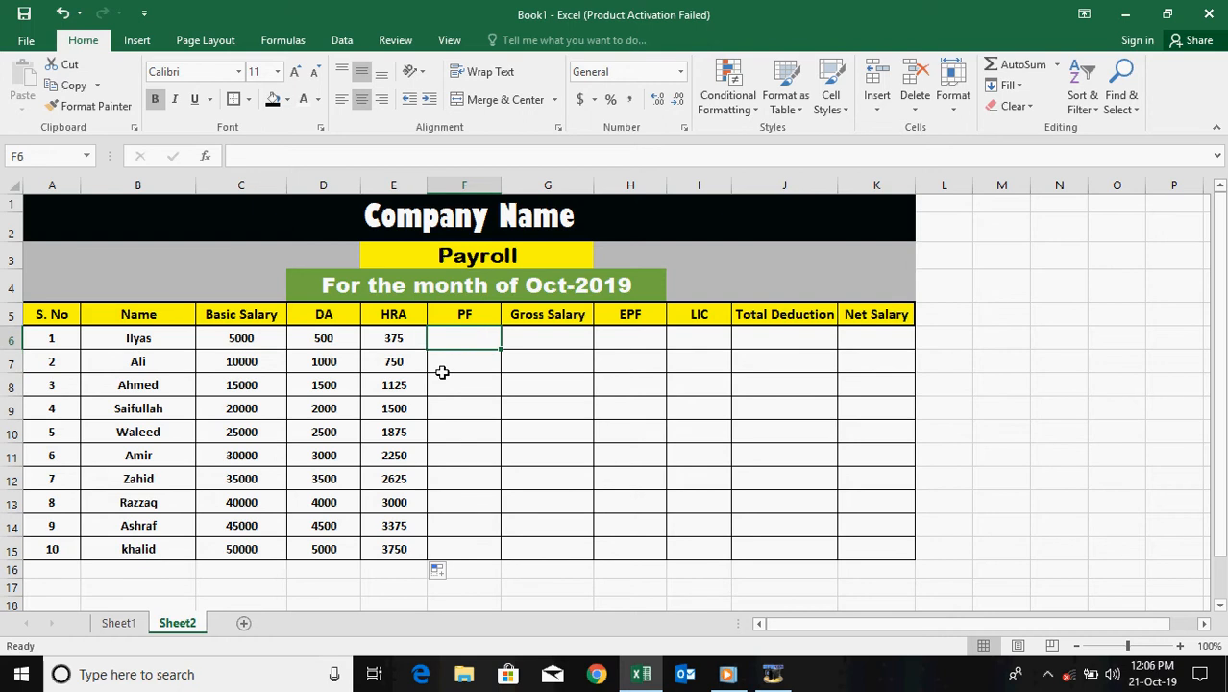
type("=c")
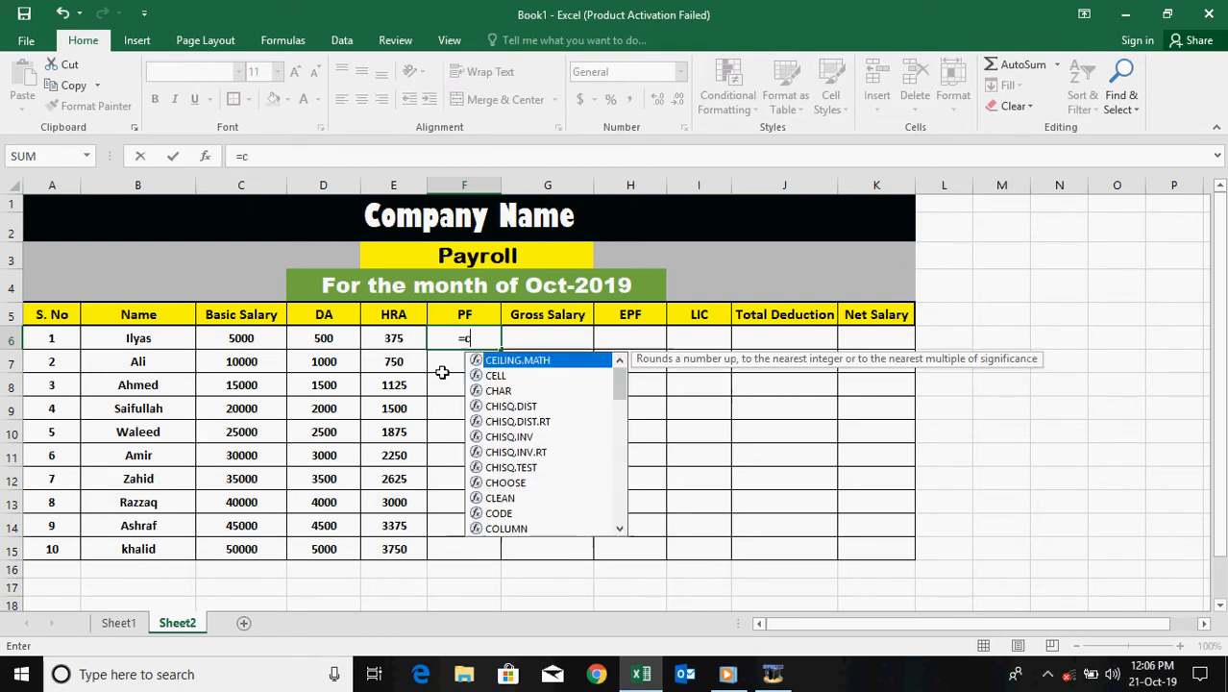
type("6*")
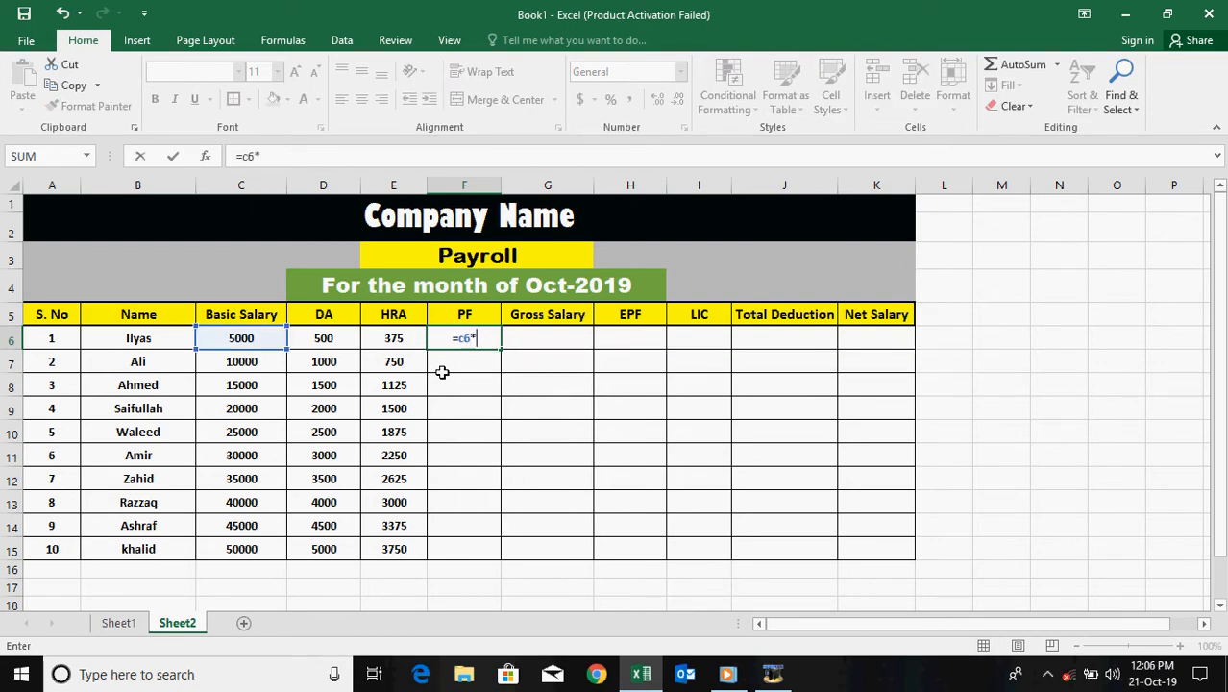
type("15/100")
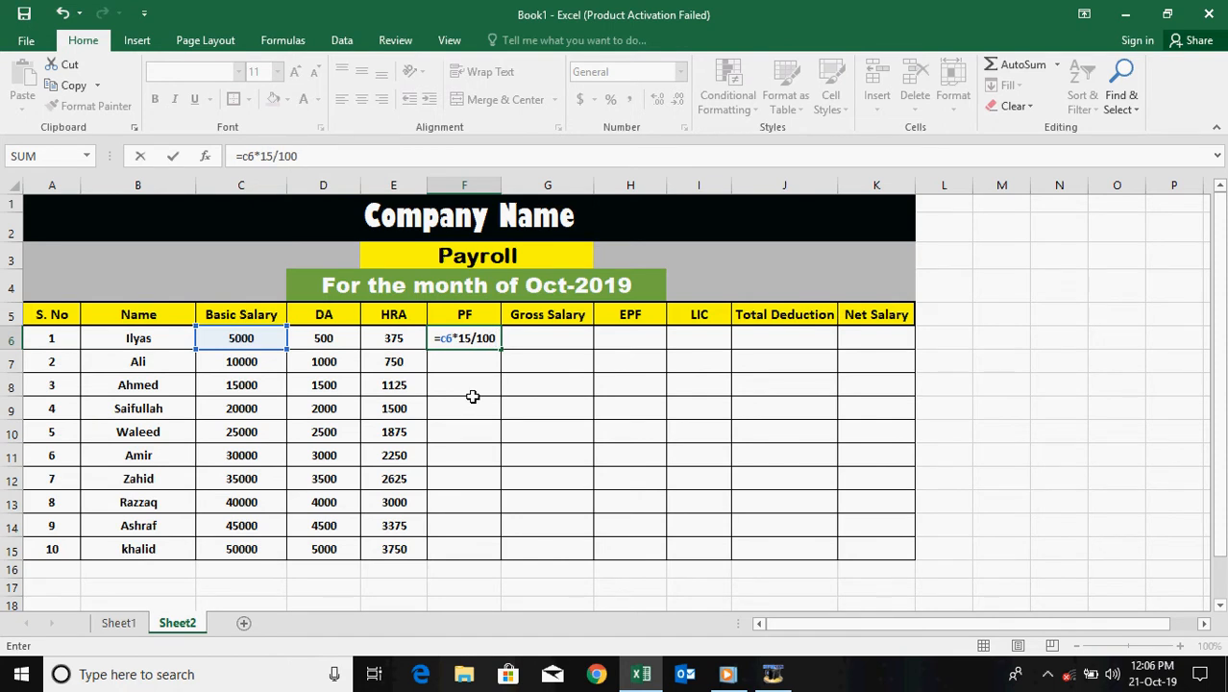
key("Return")
left_click(477, 338)
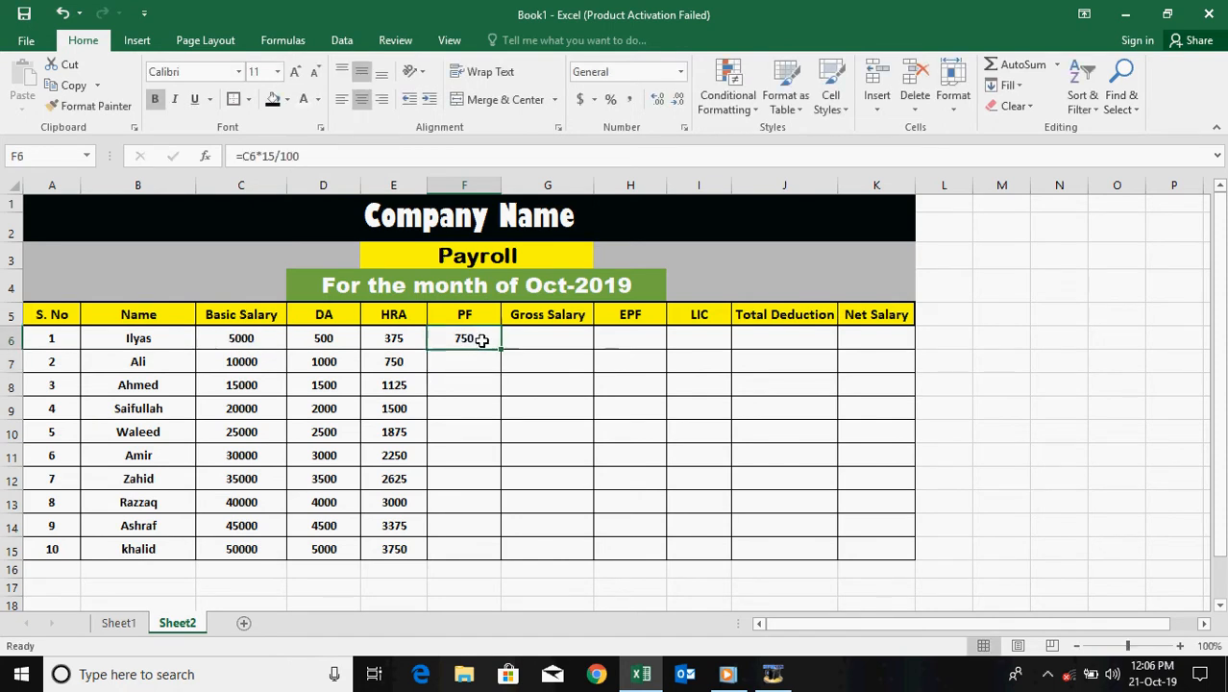
left_click_drag(496, 350, 491, 551)
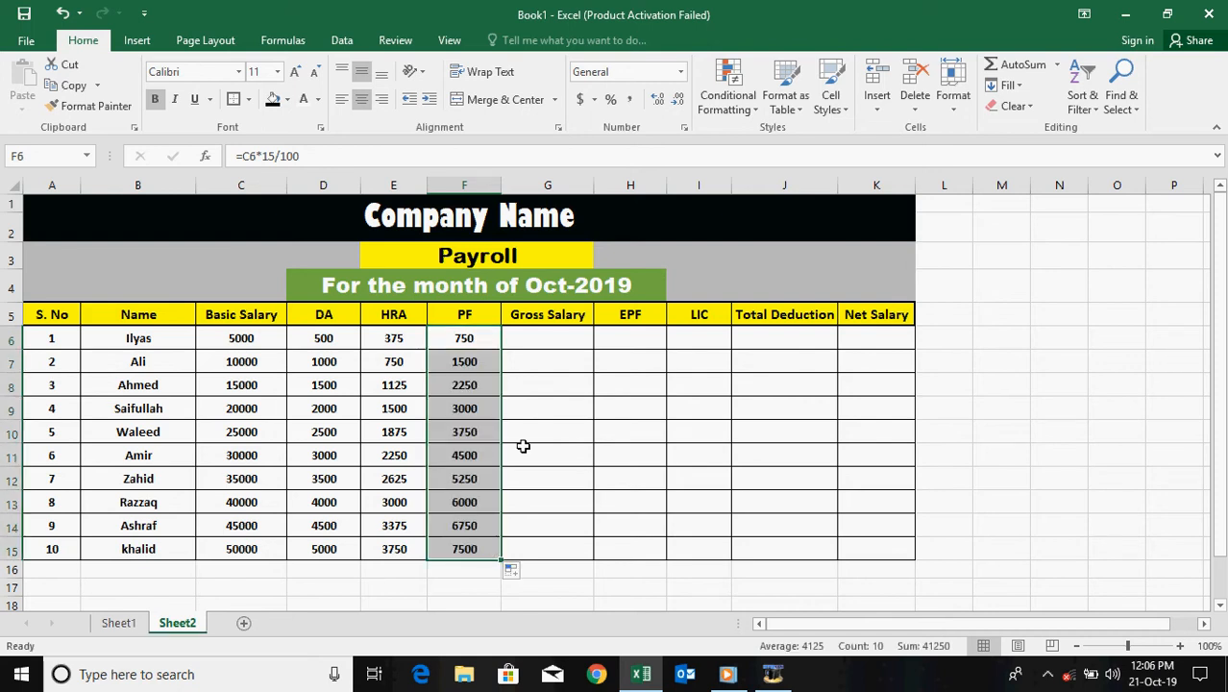
Step: Total the Gross Salary with =SUM(C6:F6) in G6 and fill it down to G15
left_click(532, 334)
type("=")
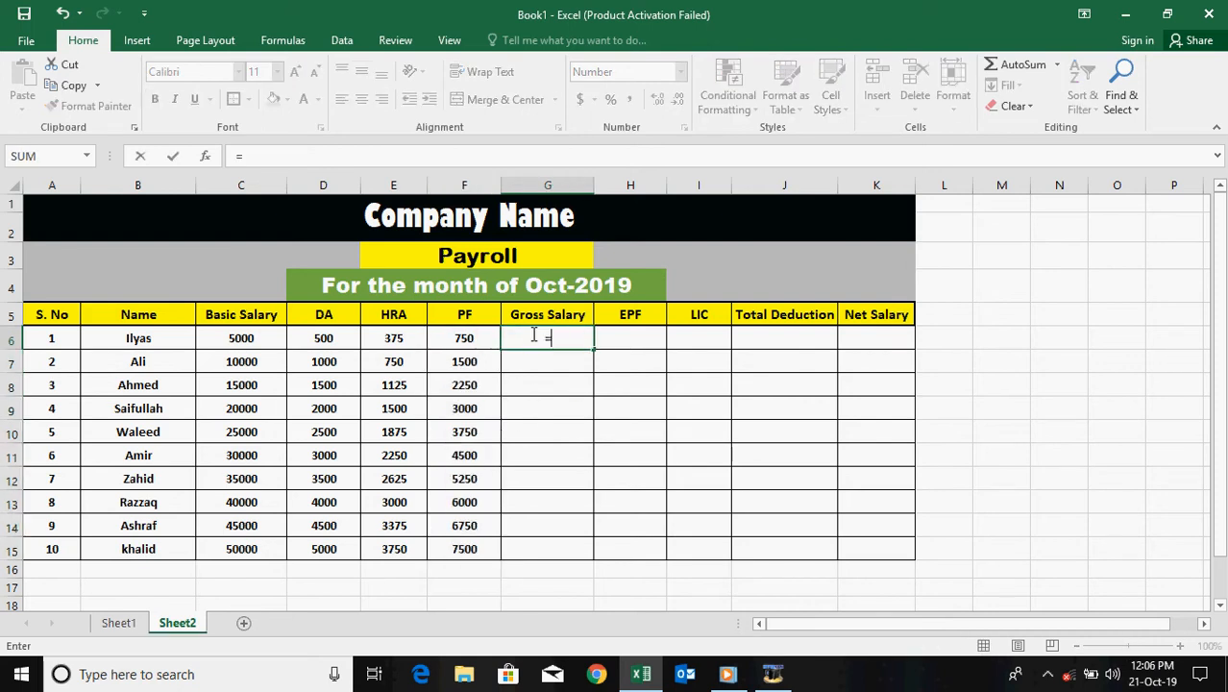
type("sum(c")
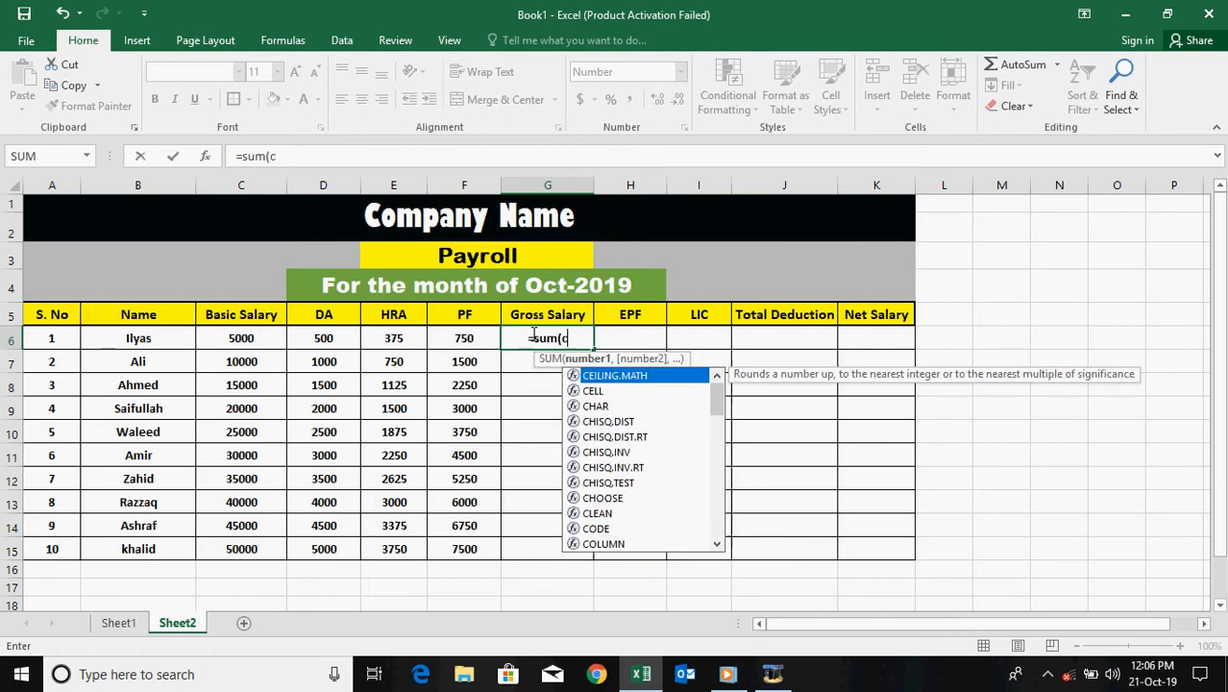
type("6:")
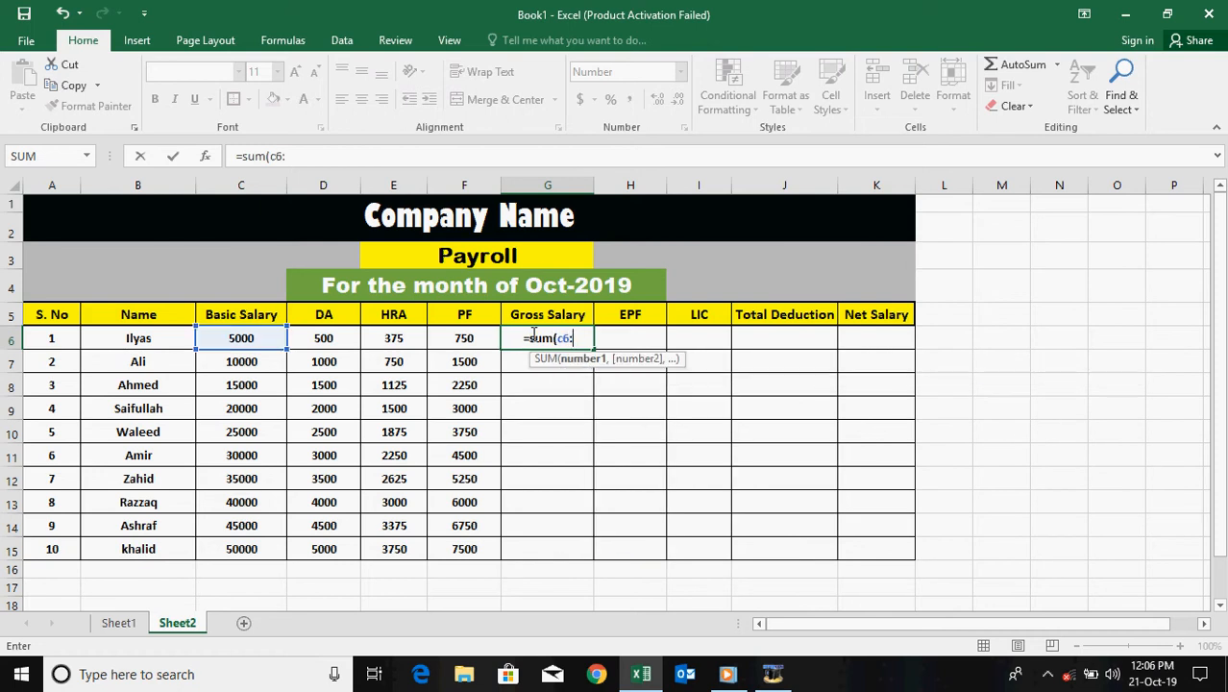
type("f6)")
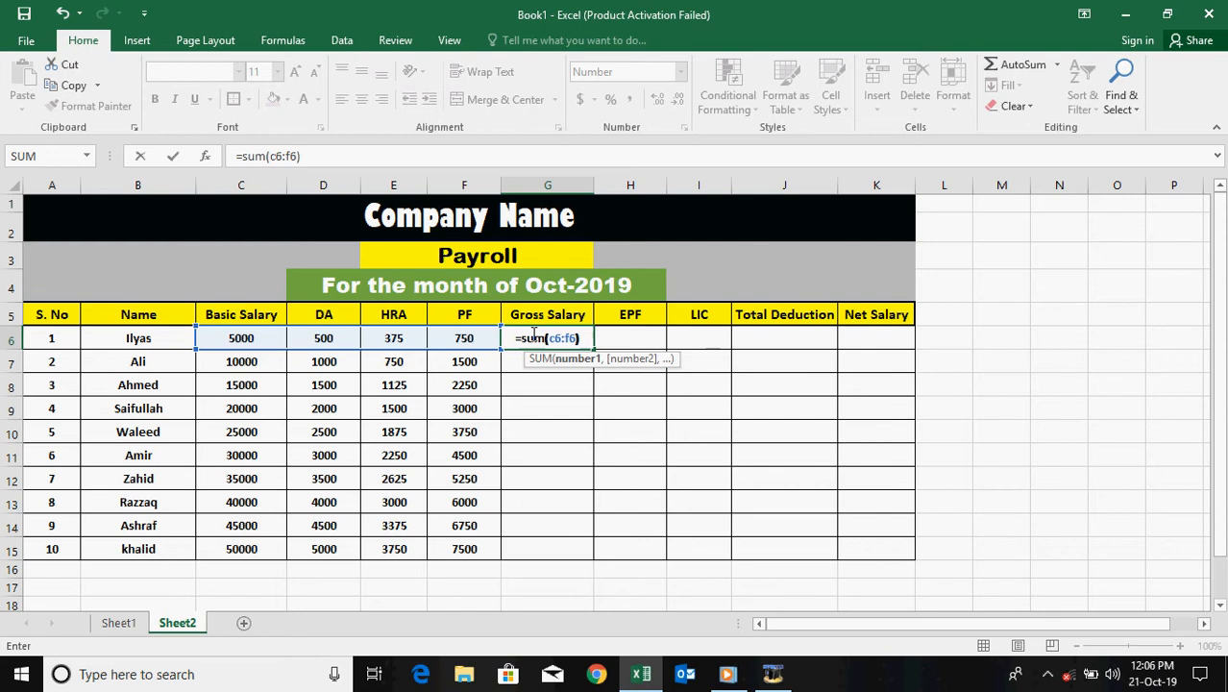
key("Return")
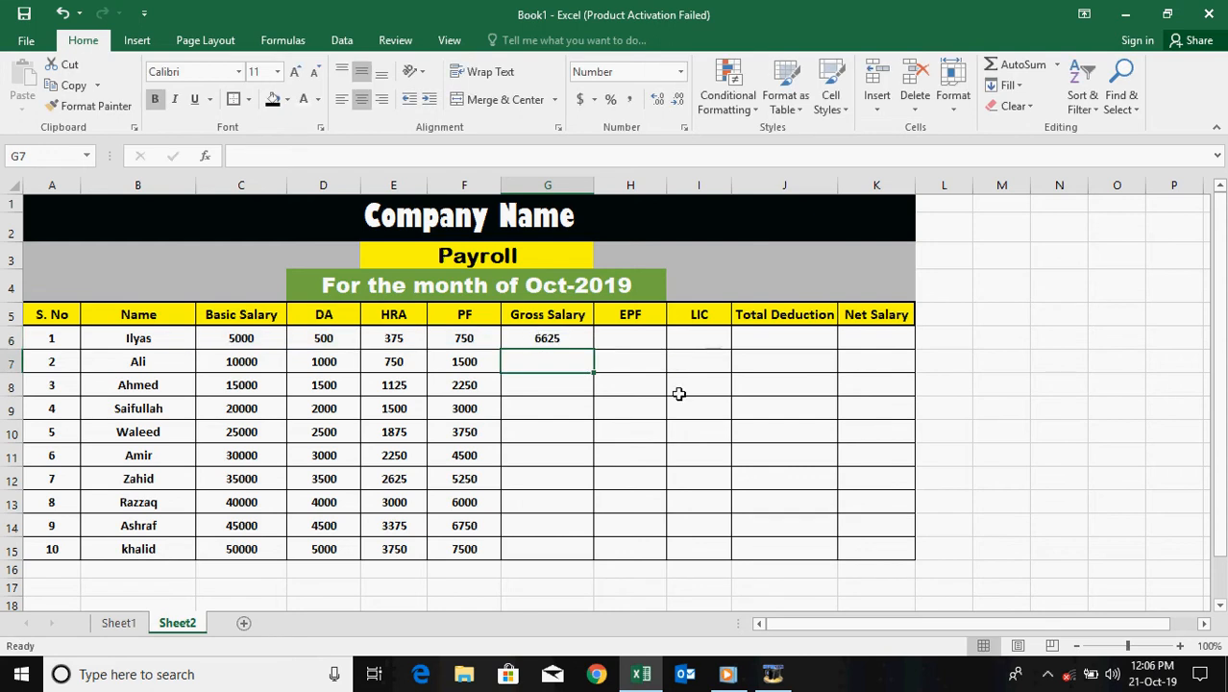
left_click(570, 332)
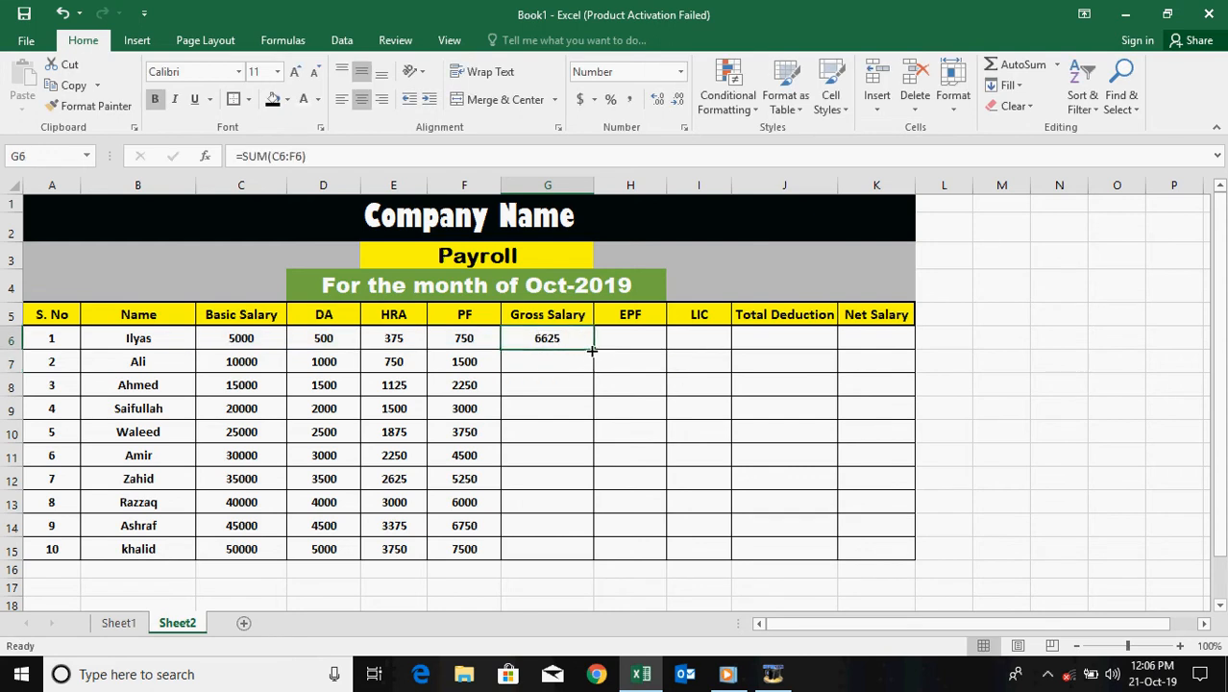
left_click_drag(593, 352, 567, 561)
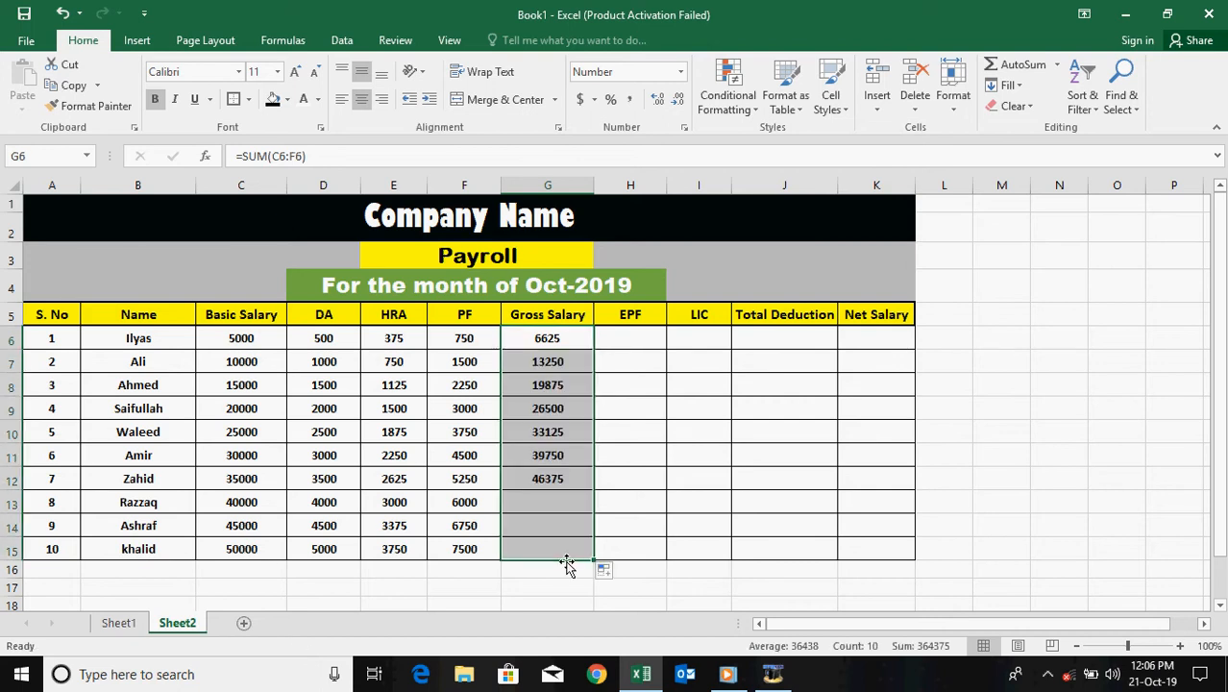
Step: Enter the formula =F6*2 in the first EPF cell, H6
left_click(642, 359)
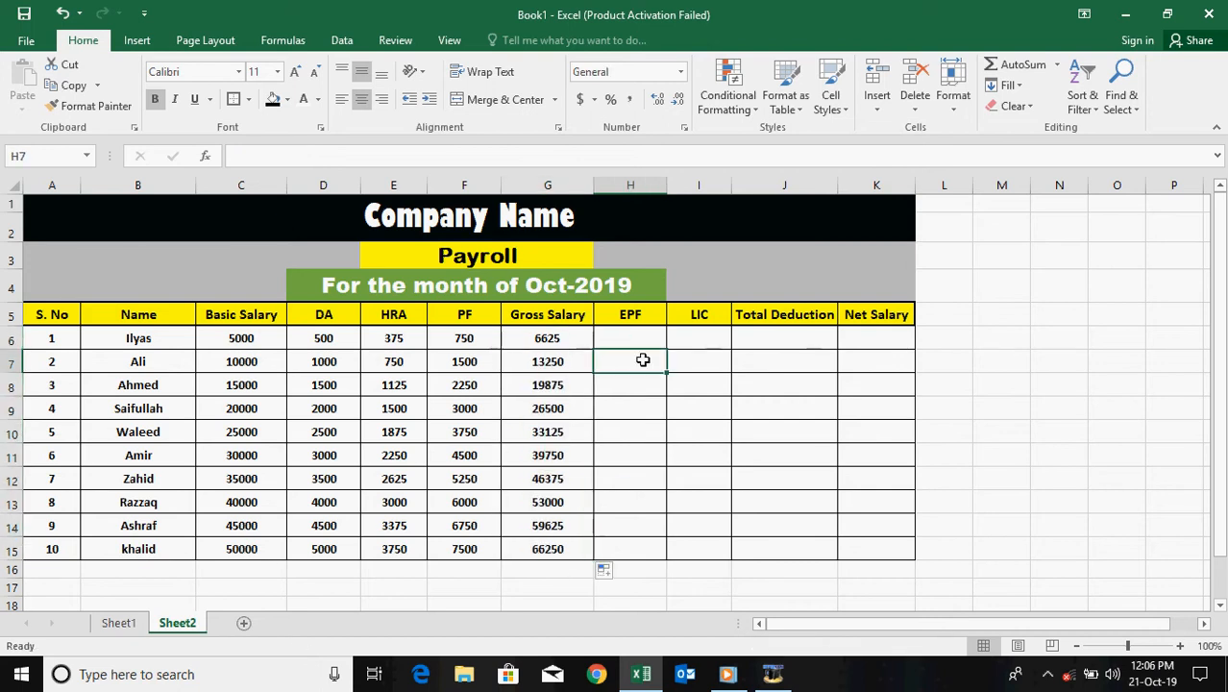
left_click(628, 342)
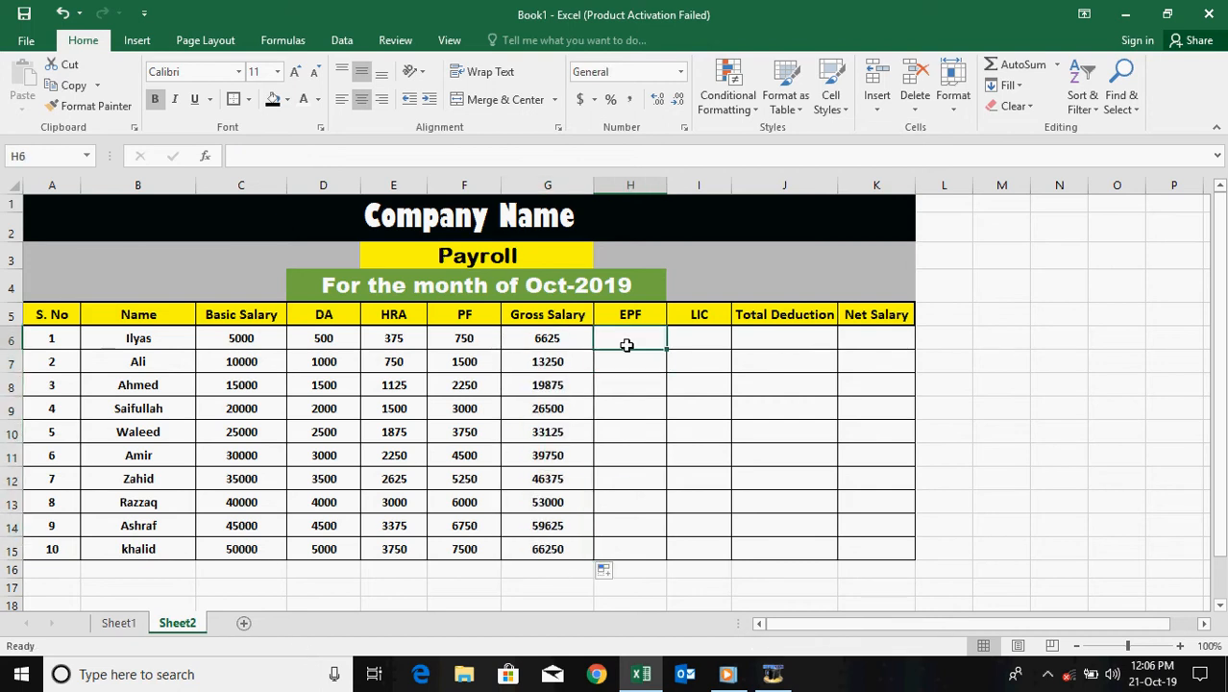
type("=")
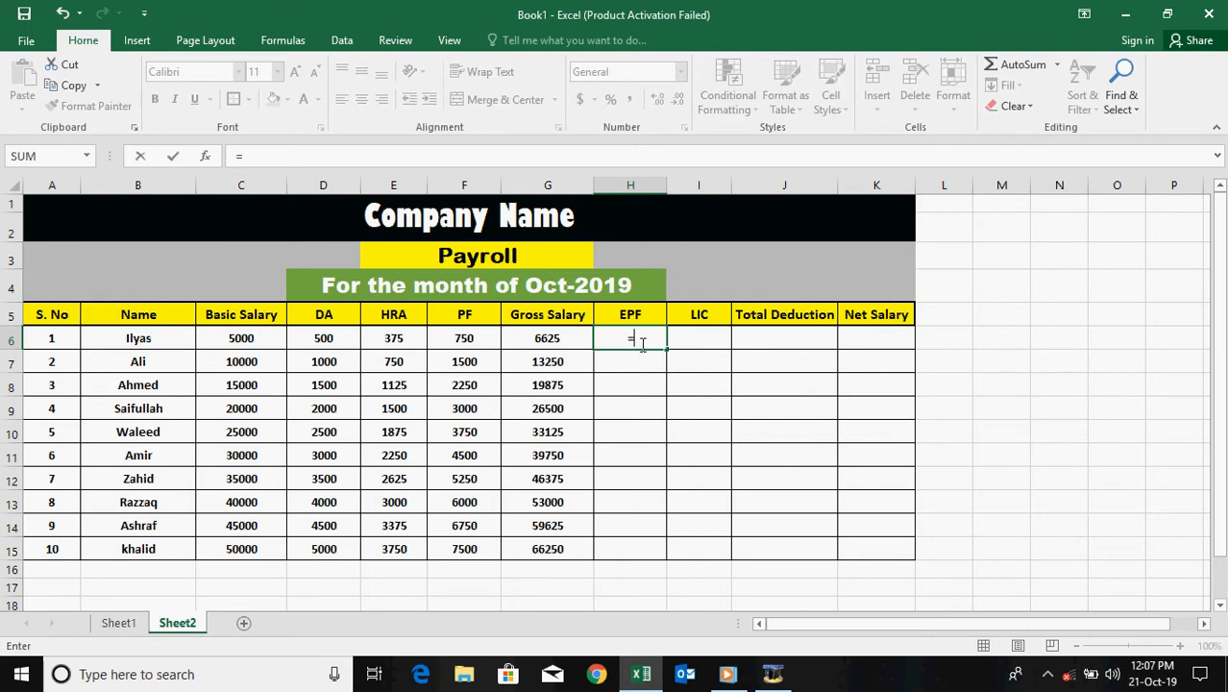
type("f6")
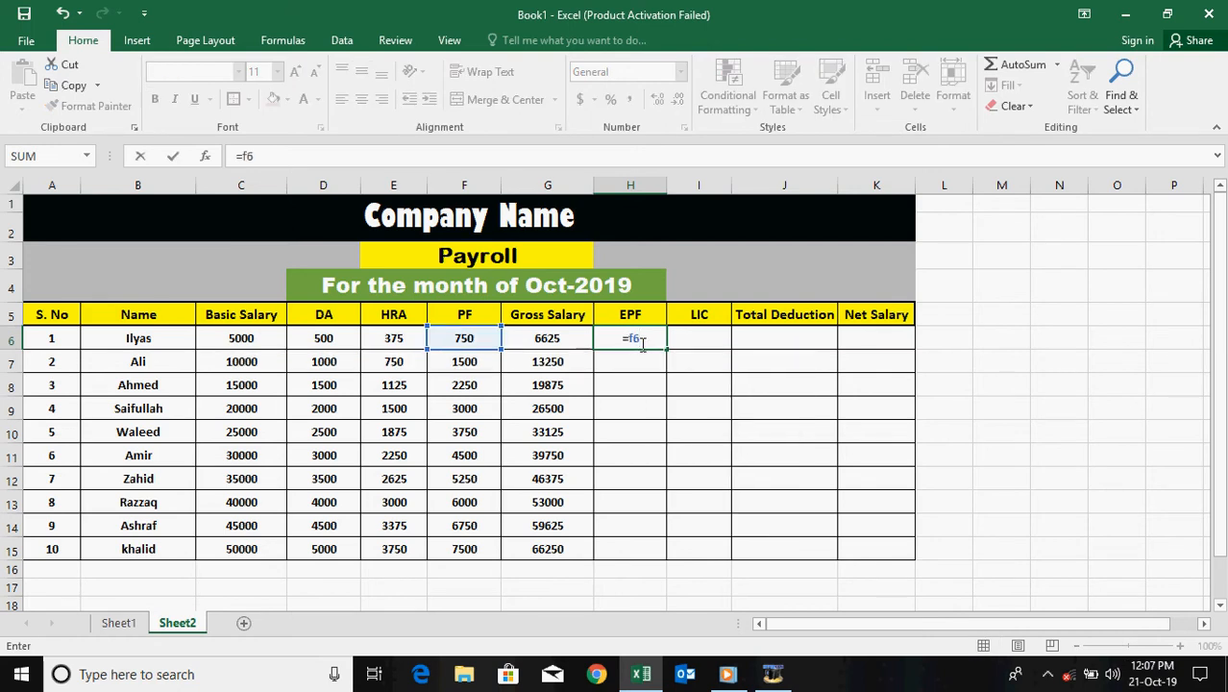
type("*2")
key("Return")
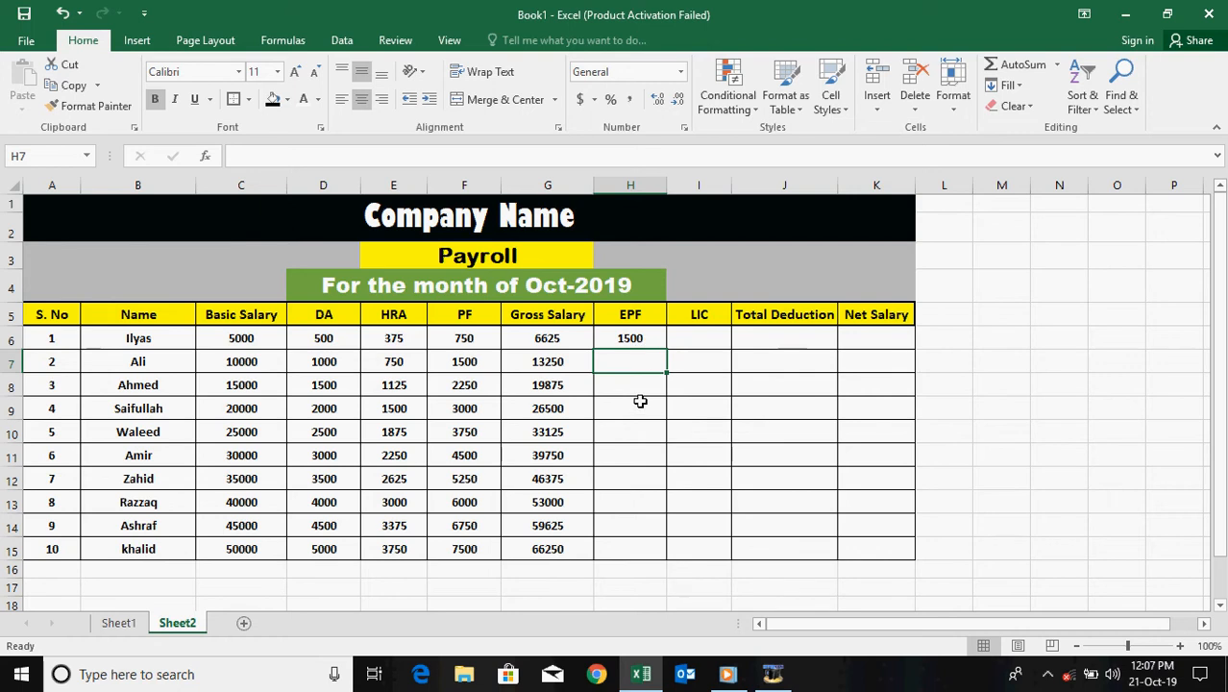
Step: Clear the contents of the first EPF cell, H6
left_click(624, 338)
right_click(624, 338)
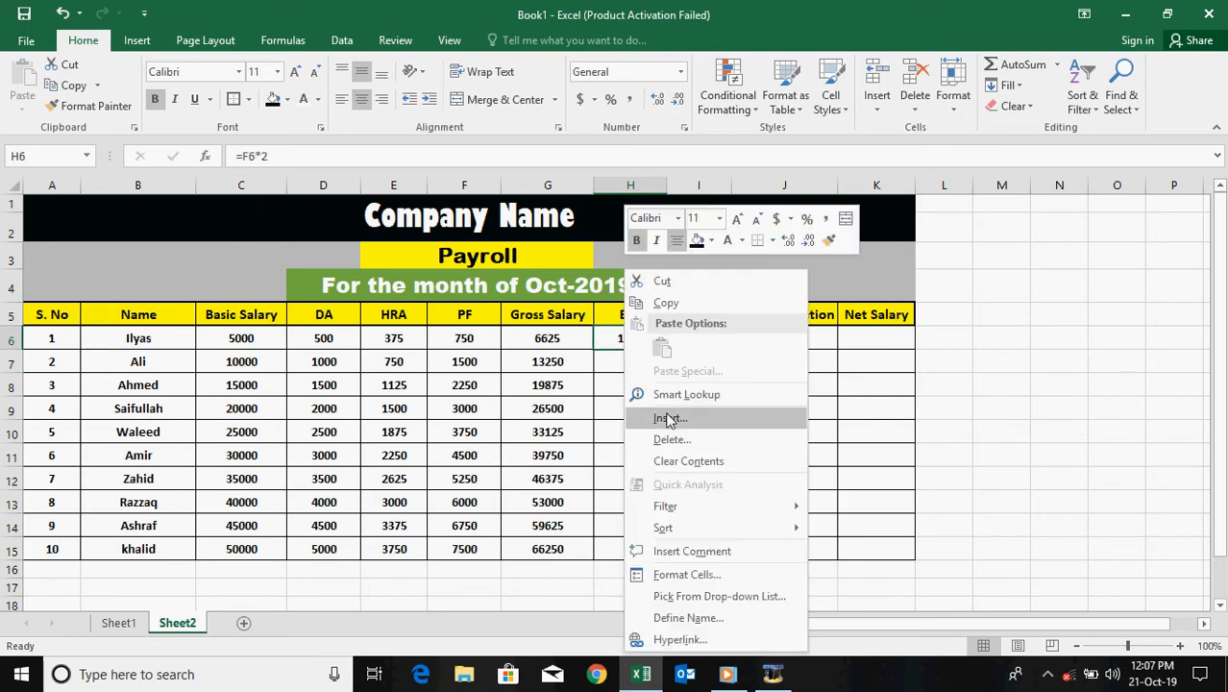
left_click(663, 457)
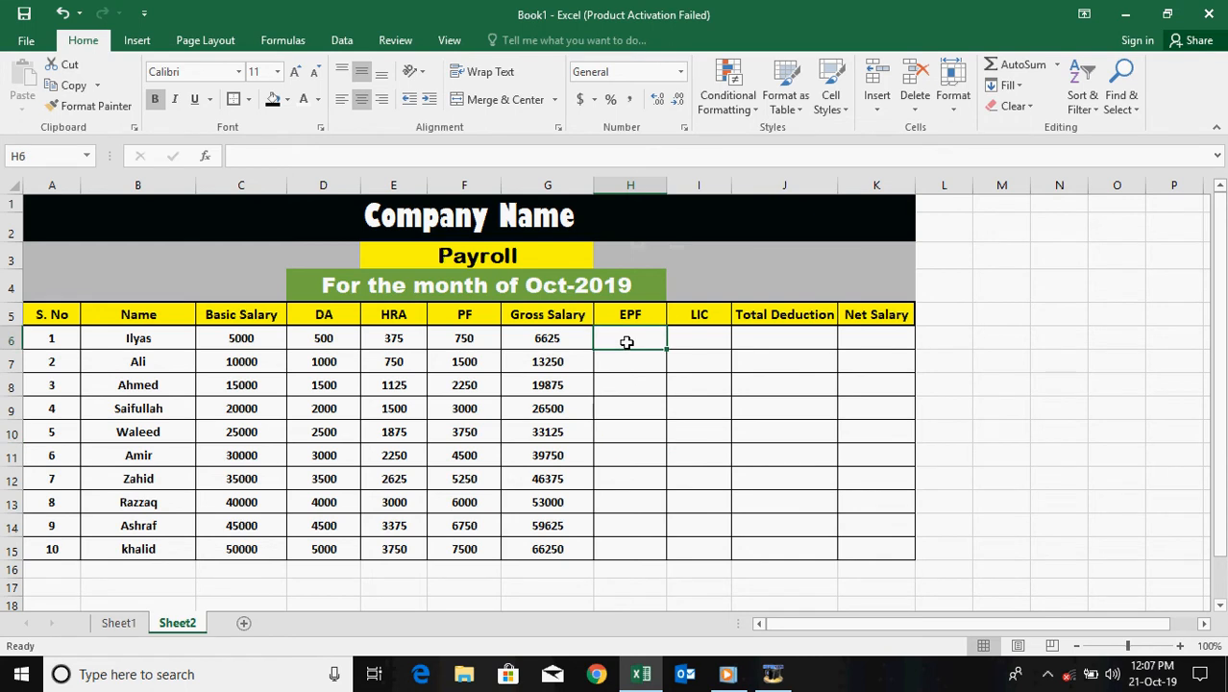
Step: Calculate EPF with the formula =F6/2 in H6 and fill it down to H15
type("=")
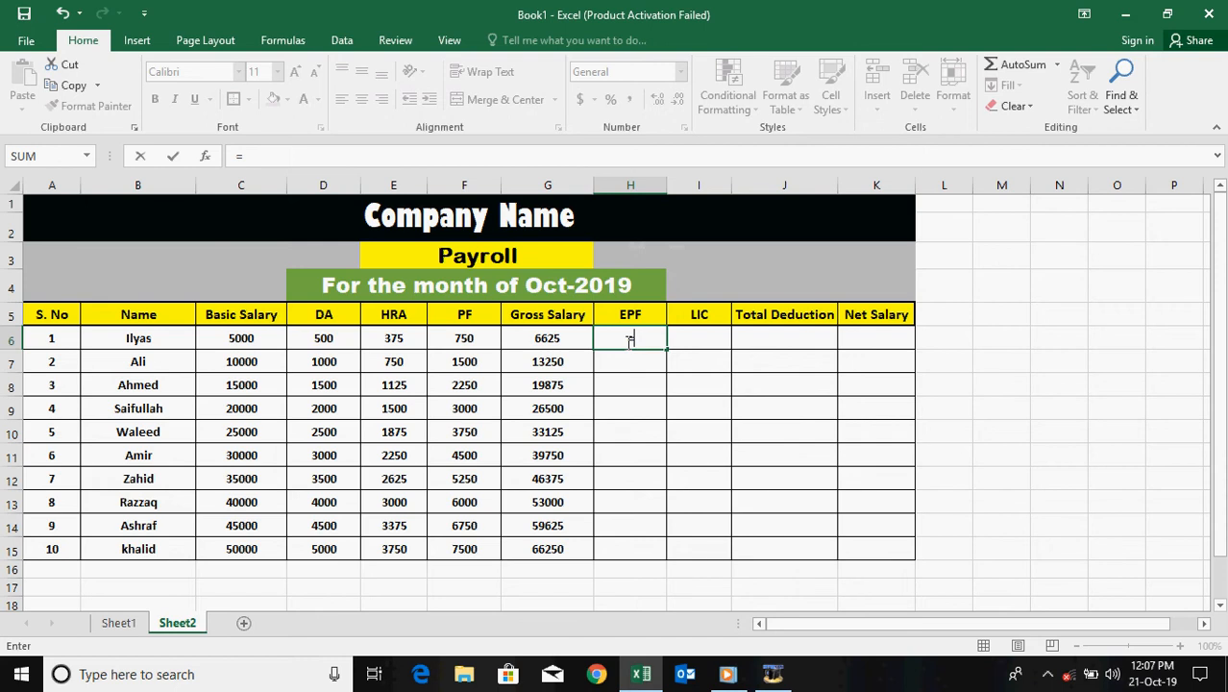
type("f6")
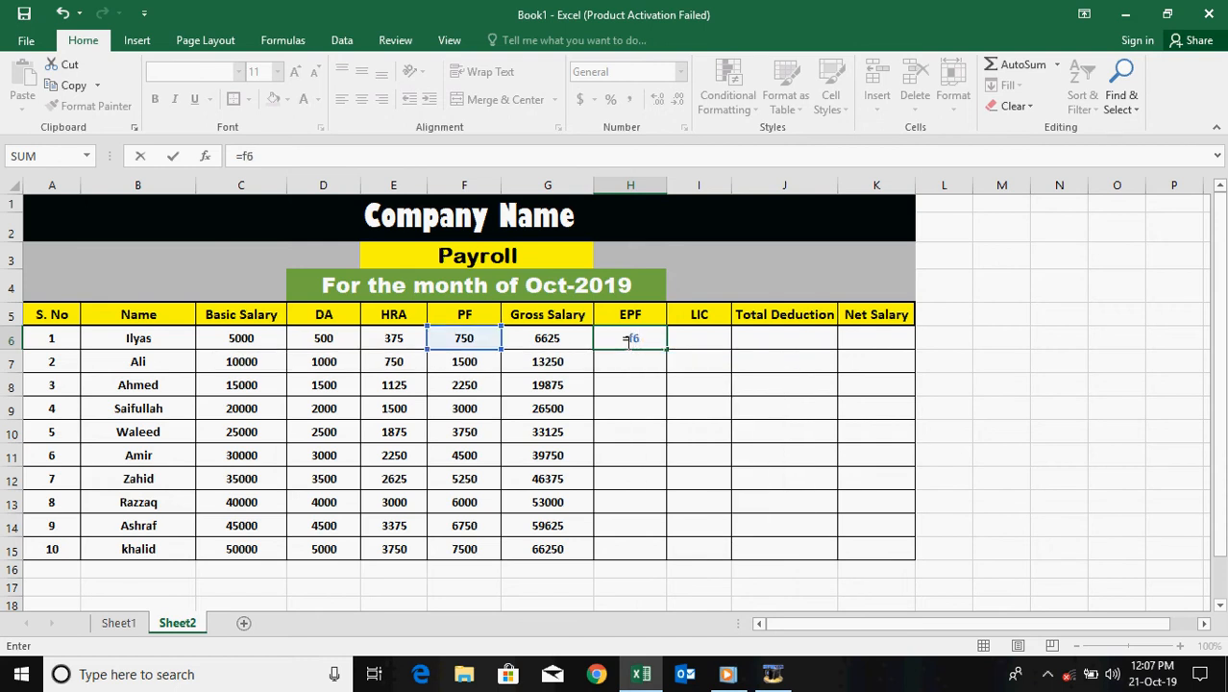
type("/2")
key("Return")
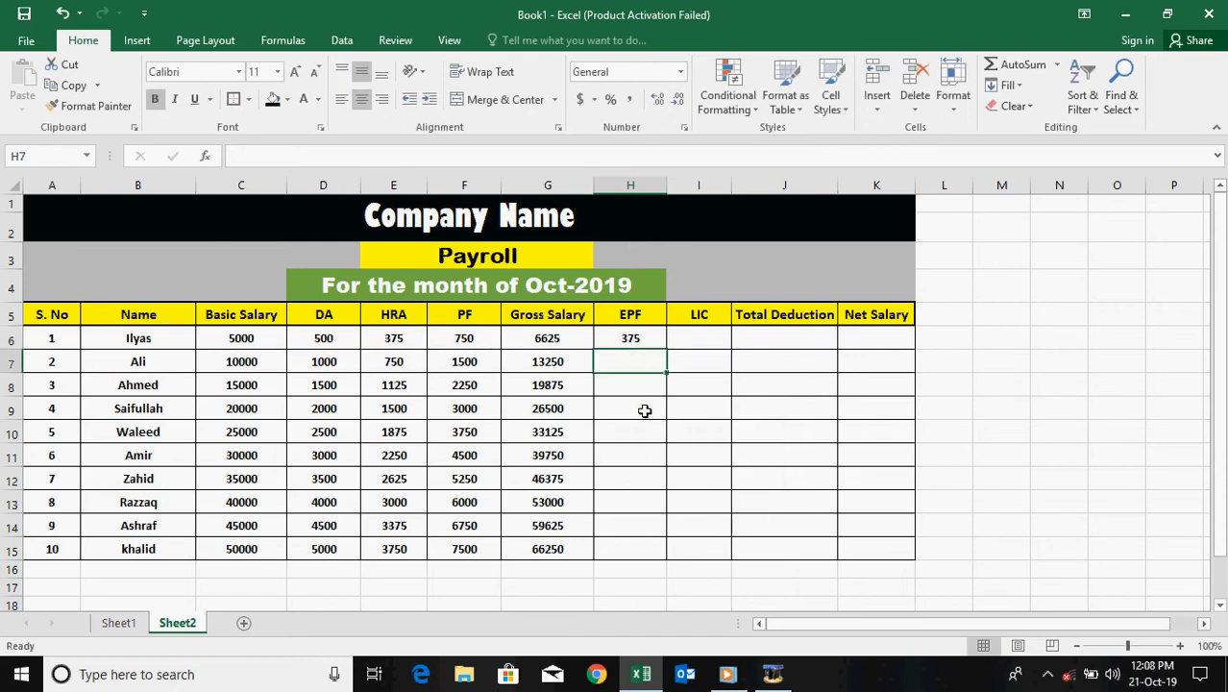
left_click(639, 341)
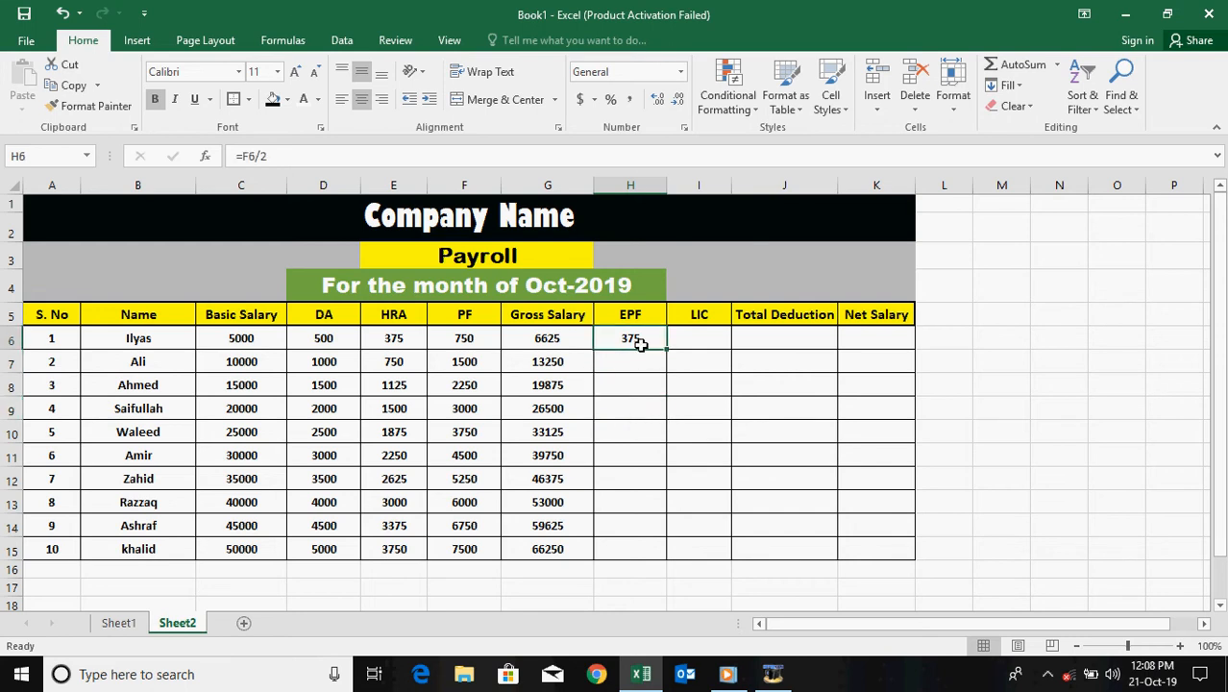
left_click_drag(665, 348, 659, 550)
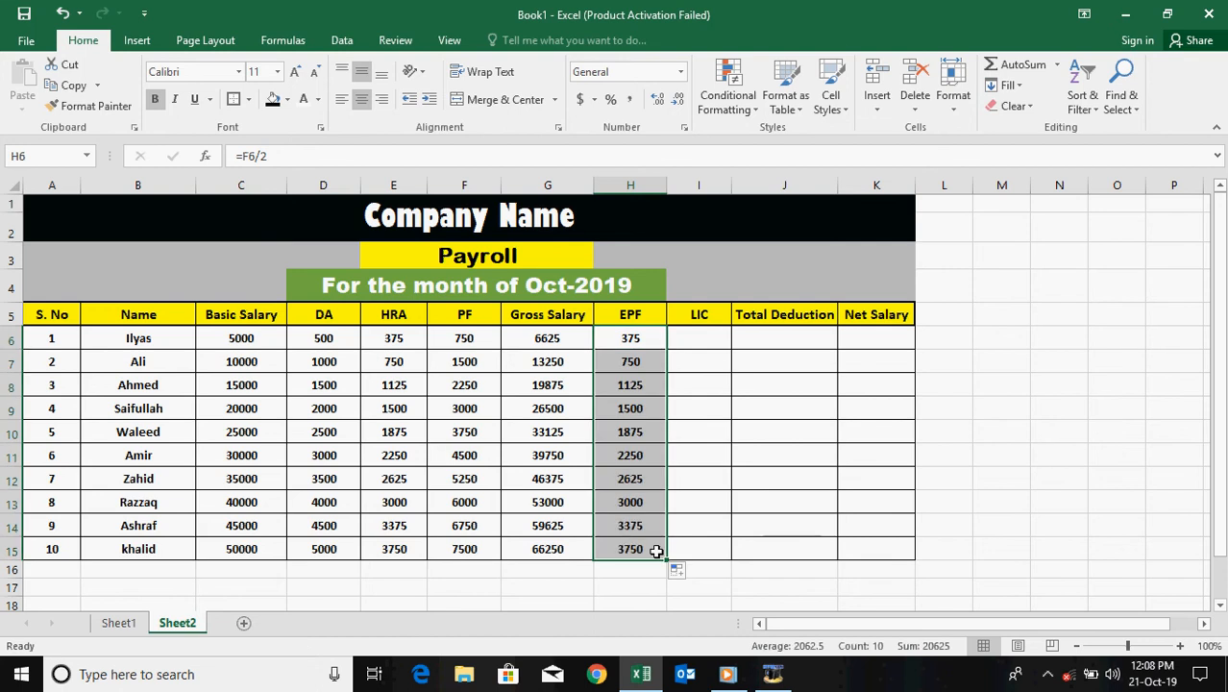
left_click(679, 522)
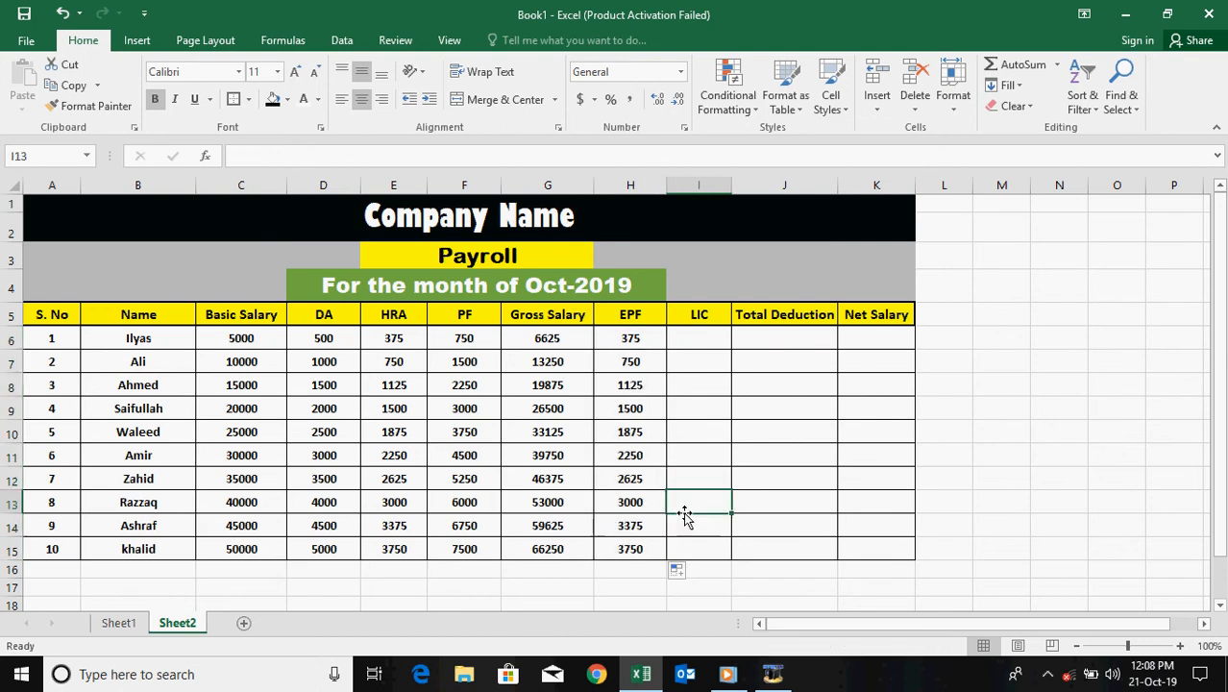
Step: Calculate LIC with the formula =H6/2 in I6 and fill it down to I15
left_click(688, 344)
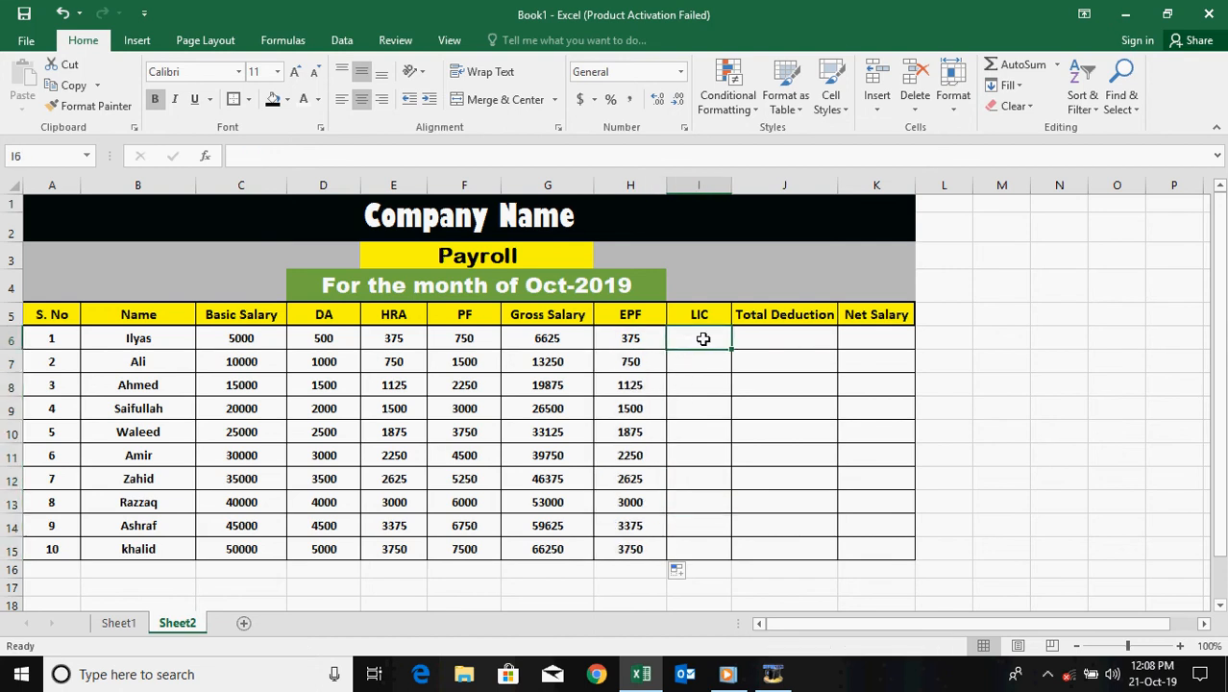
type("=")
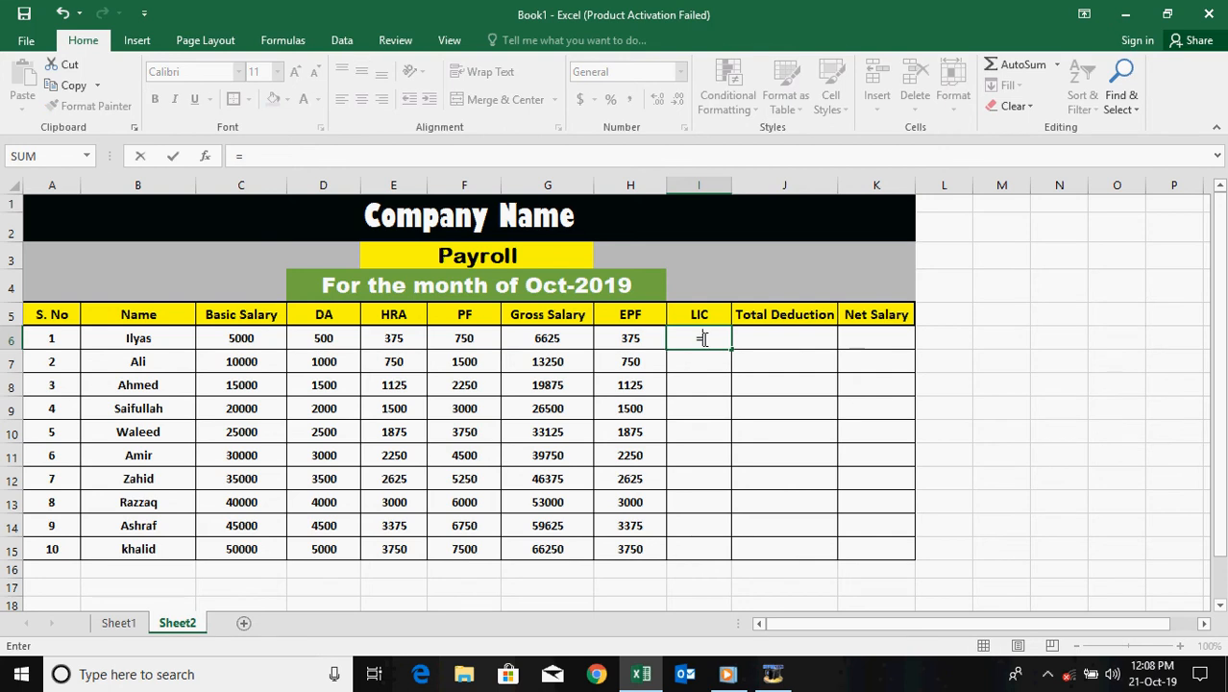
type("h6/")
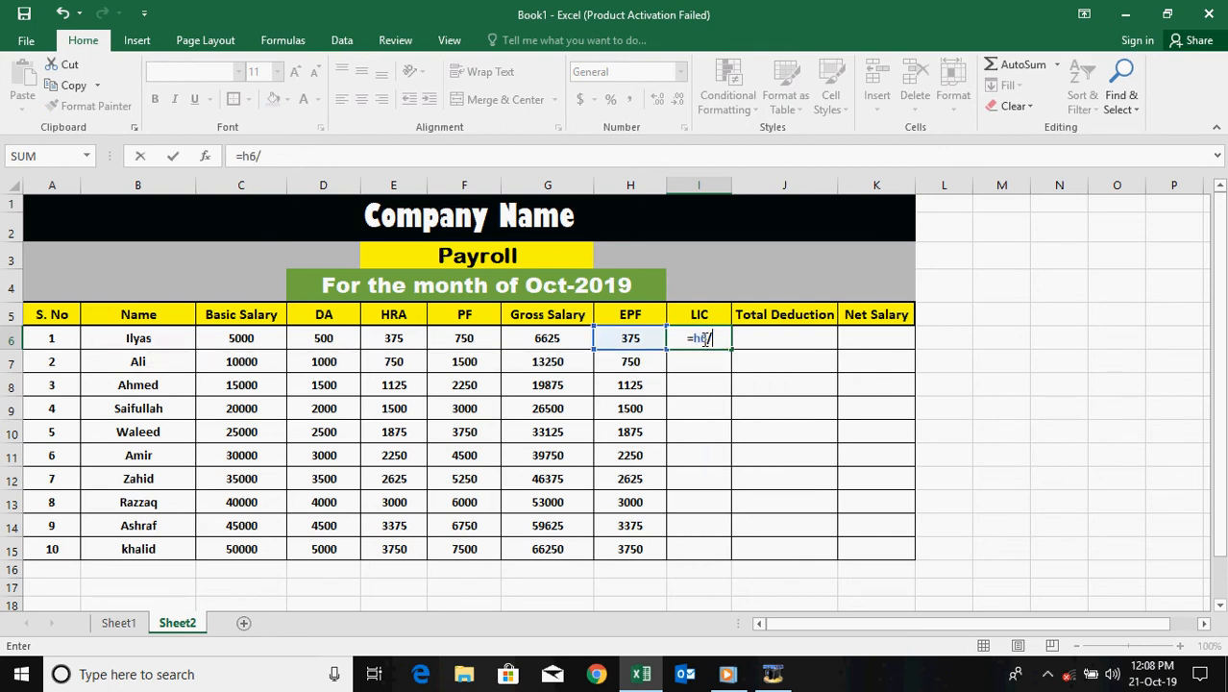
type("2")
key("Return")
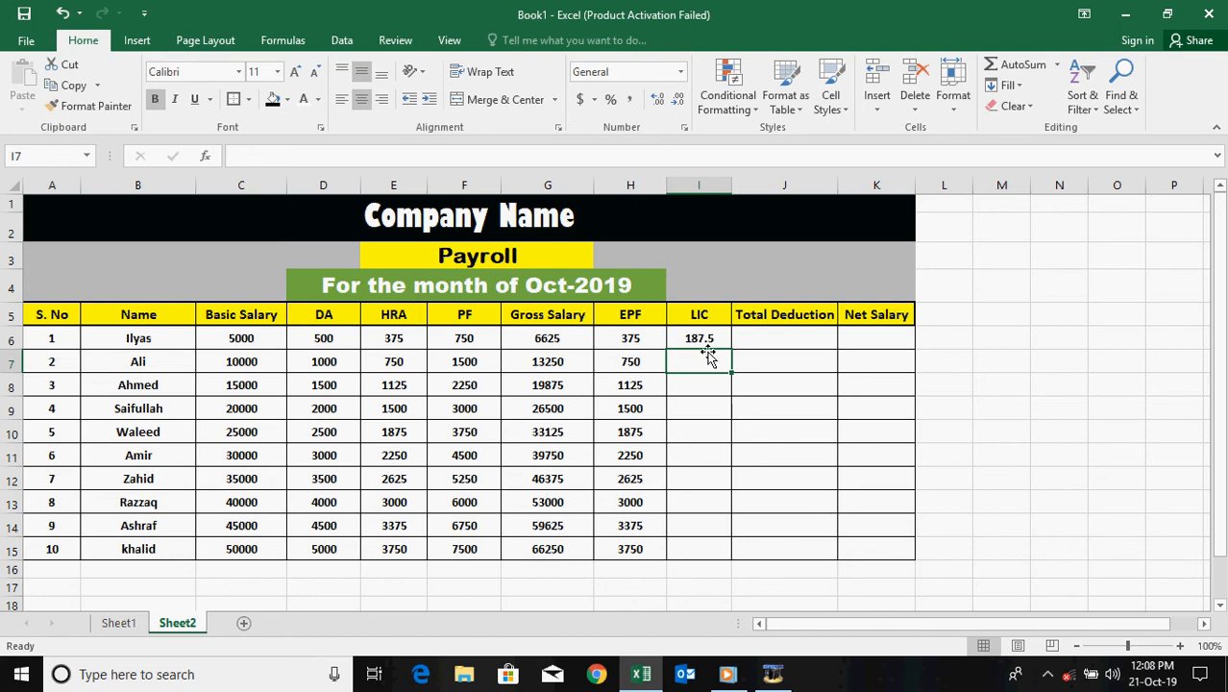
left_click(708, 407)
left_click(709, 339)
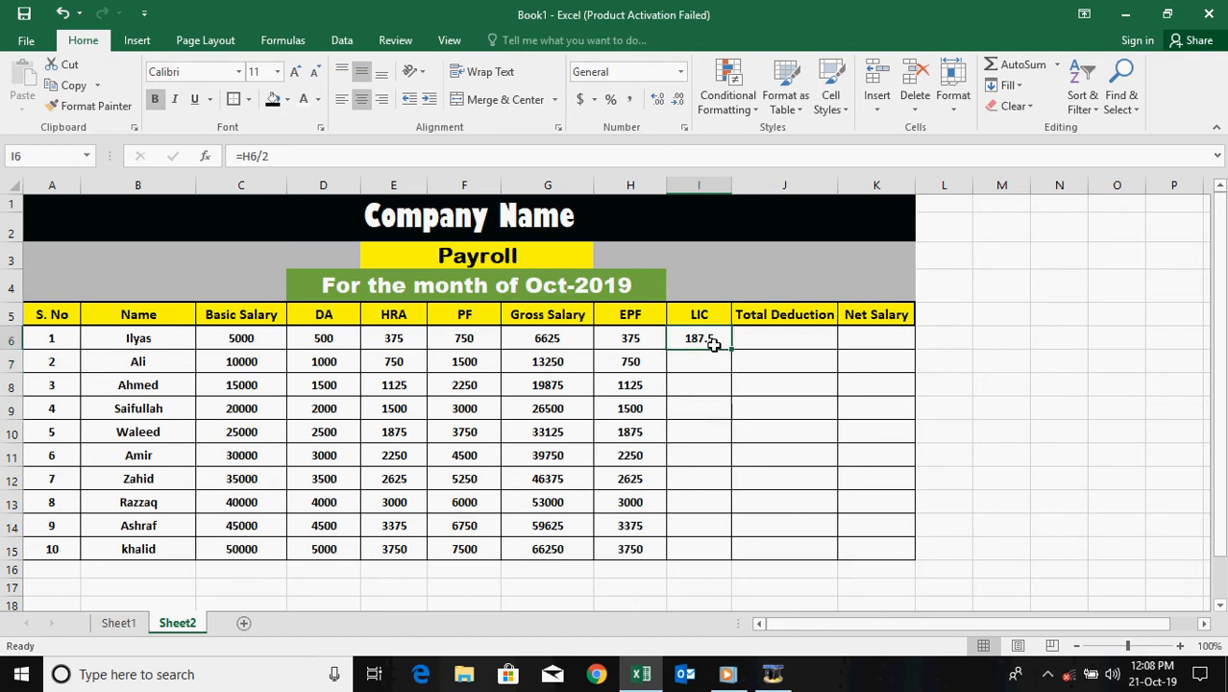
left_click_drag(732, 351, 722, 554)
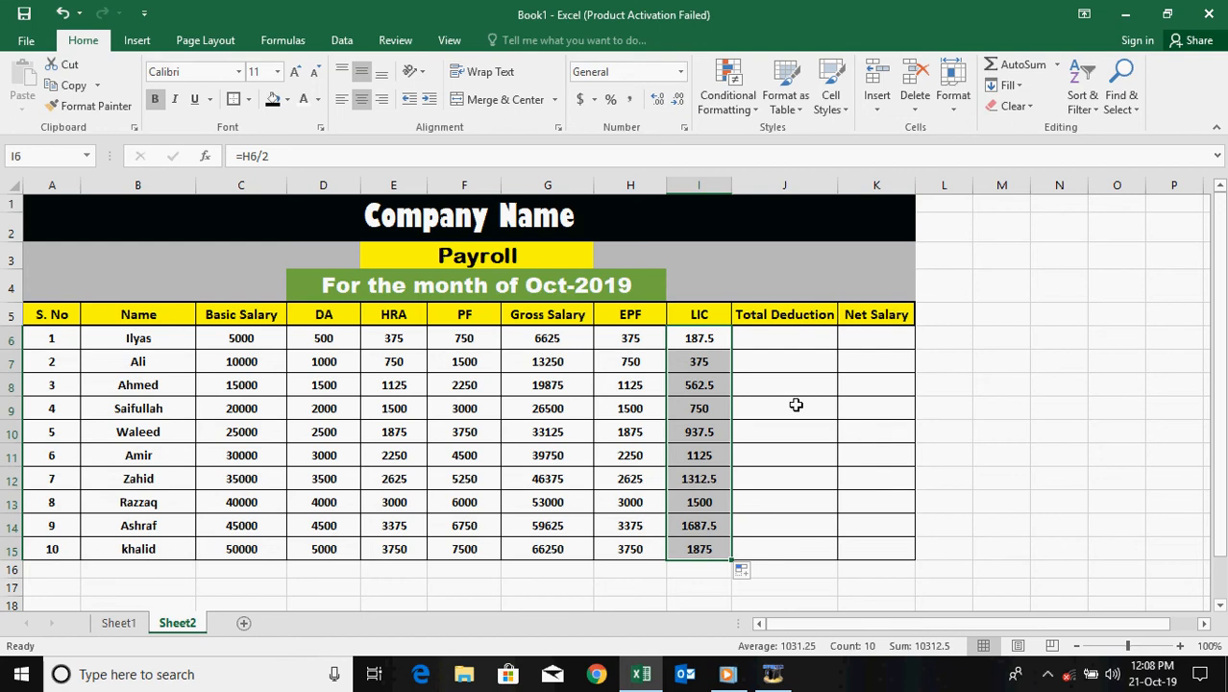
Step: Total the deductions with =SUM(H6:I6) in J6 and fill the formula down to J15
left_click(762, 334)
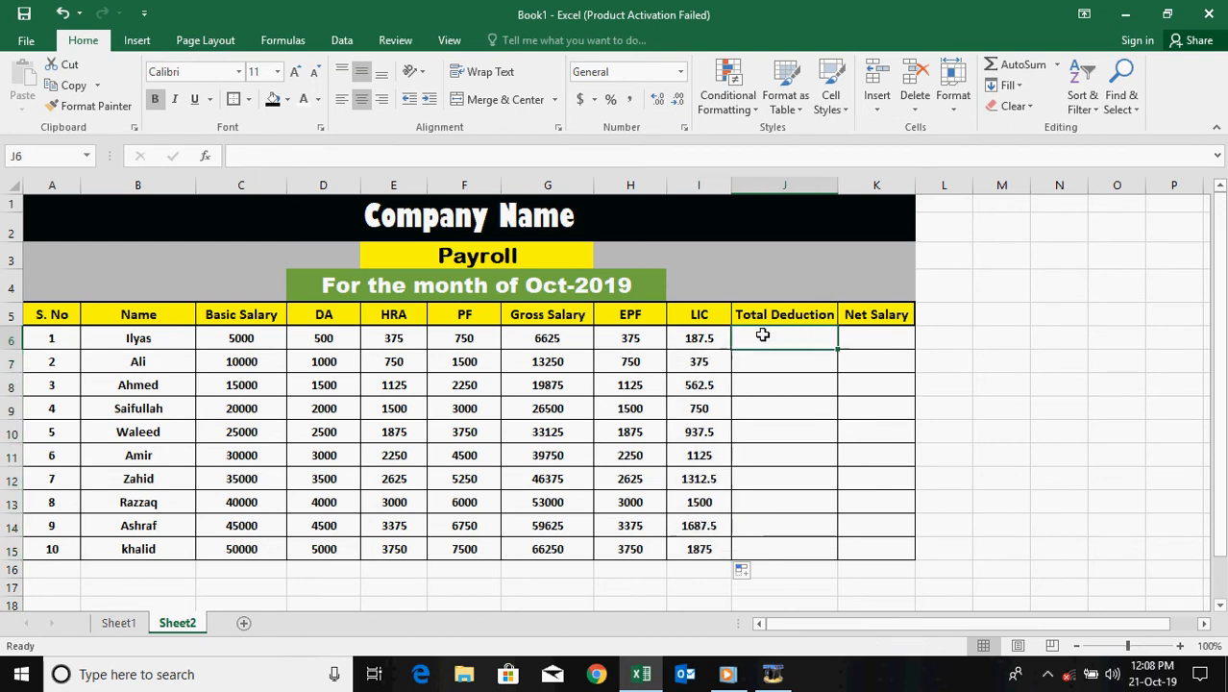
double_click(771, 343)
type("=sum")
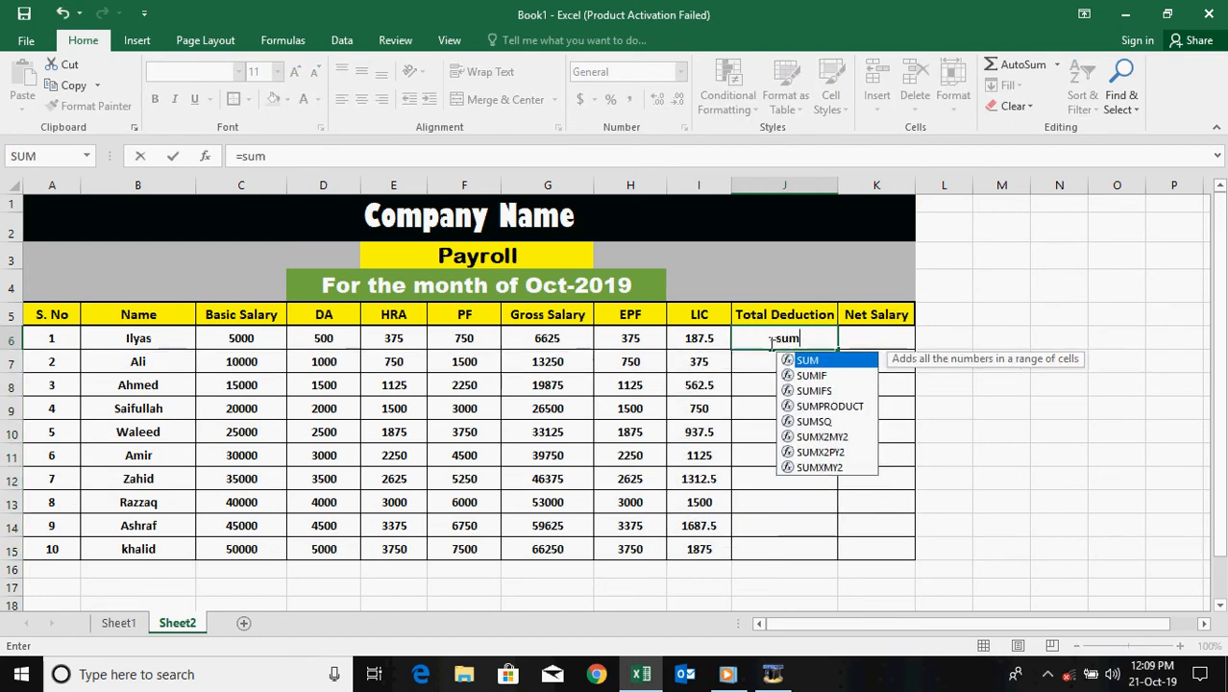
type("(h")
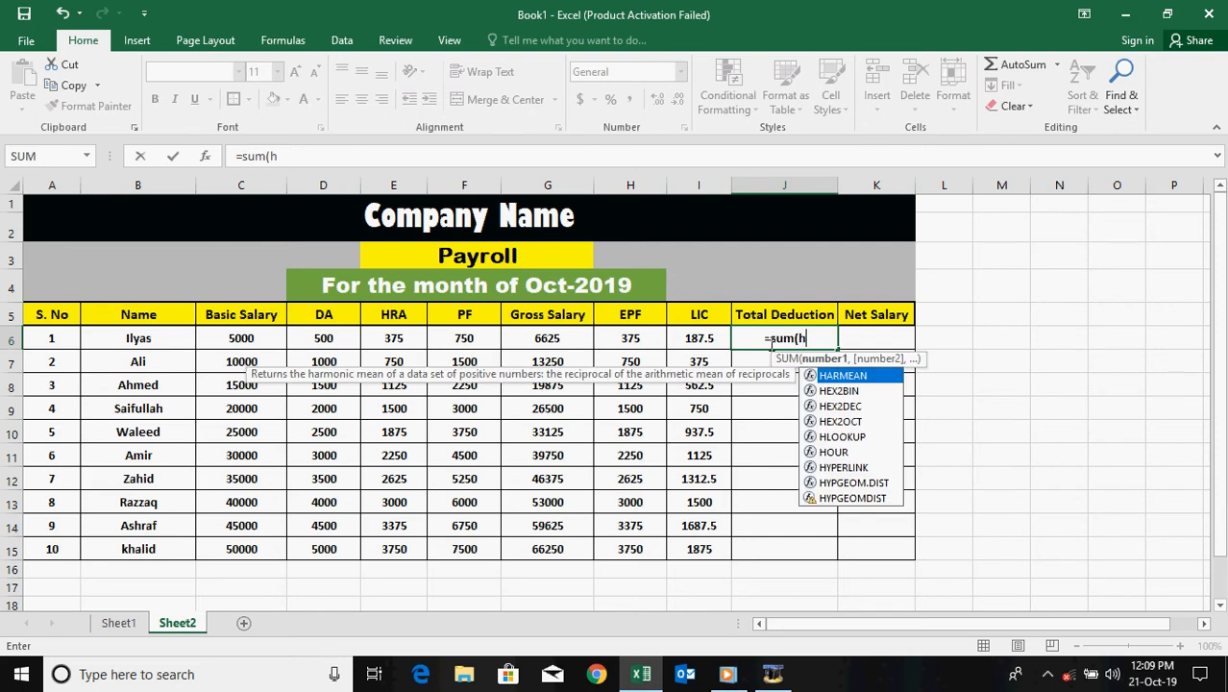
type("6:")
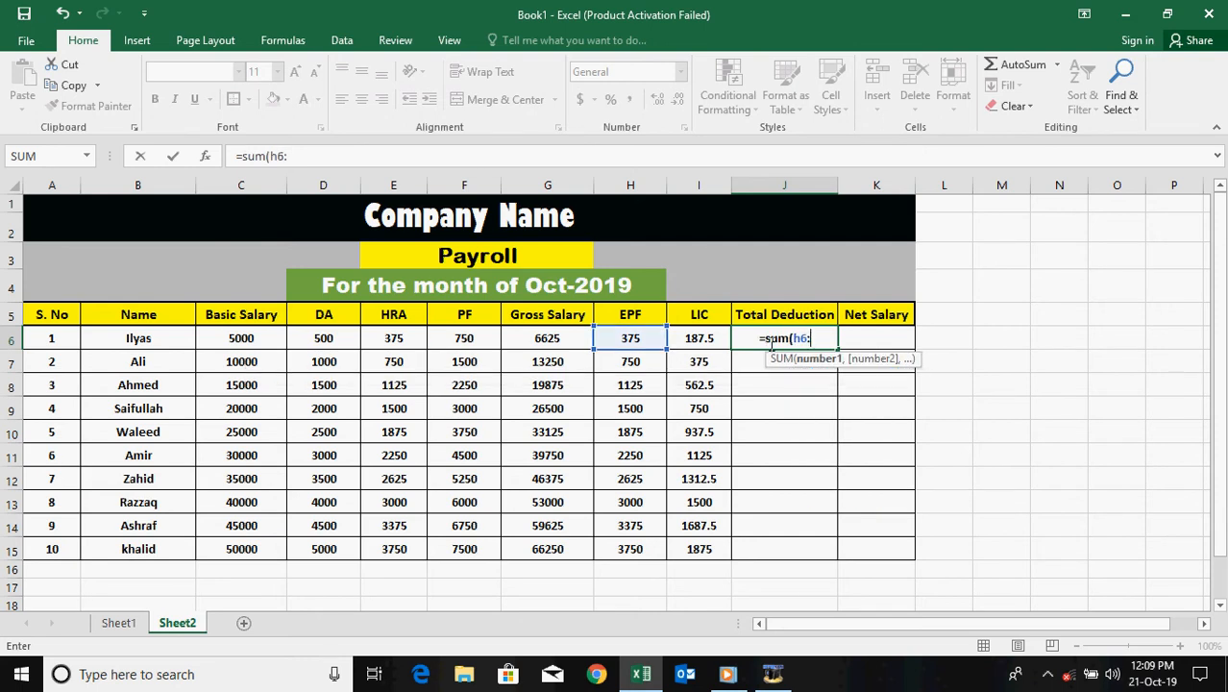
type("i6)")
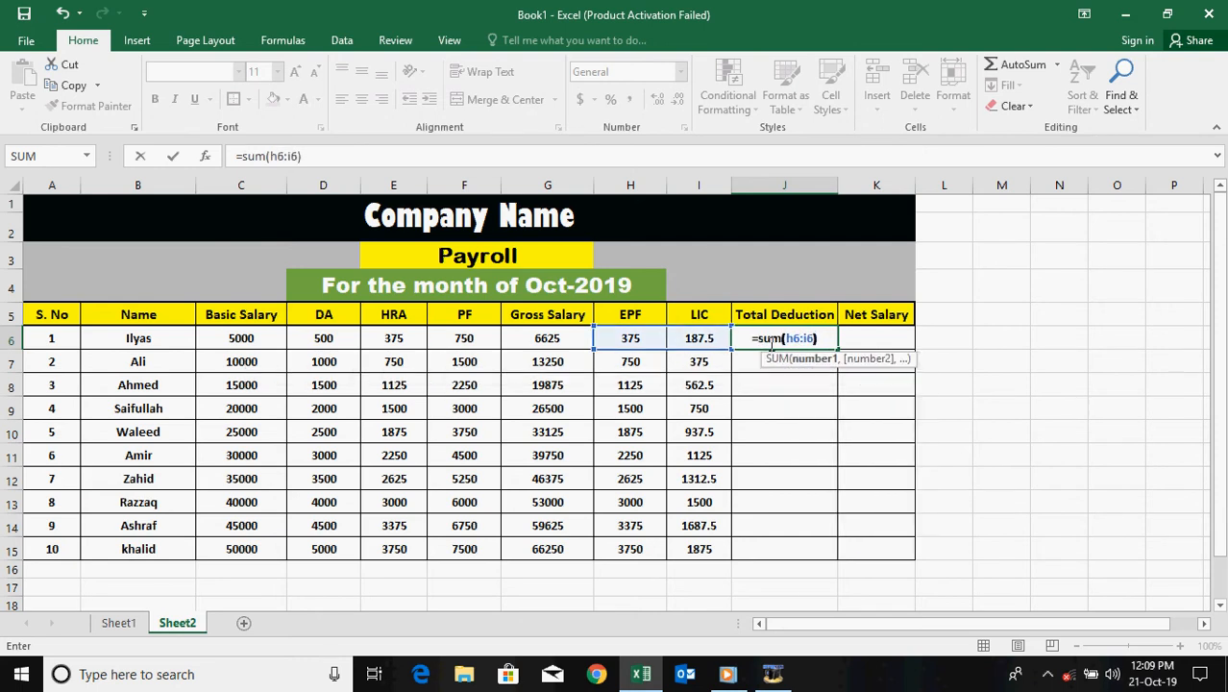
key("Return")
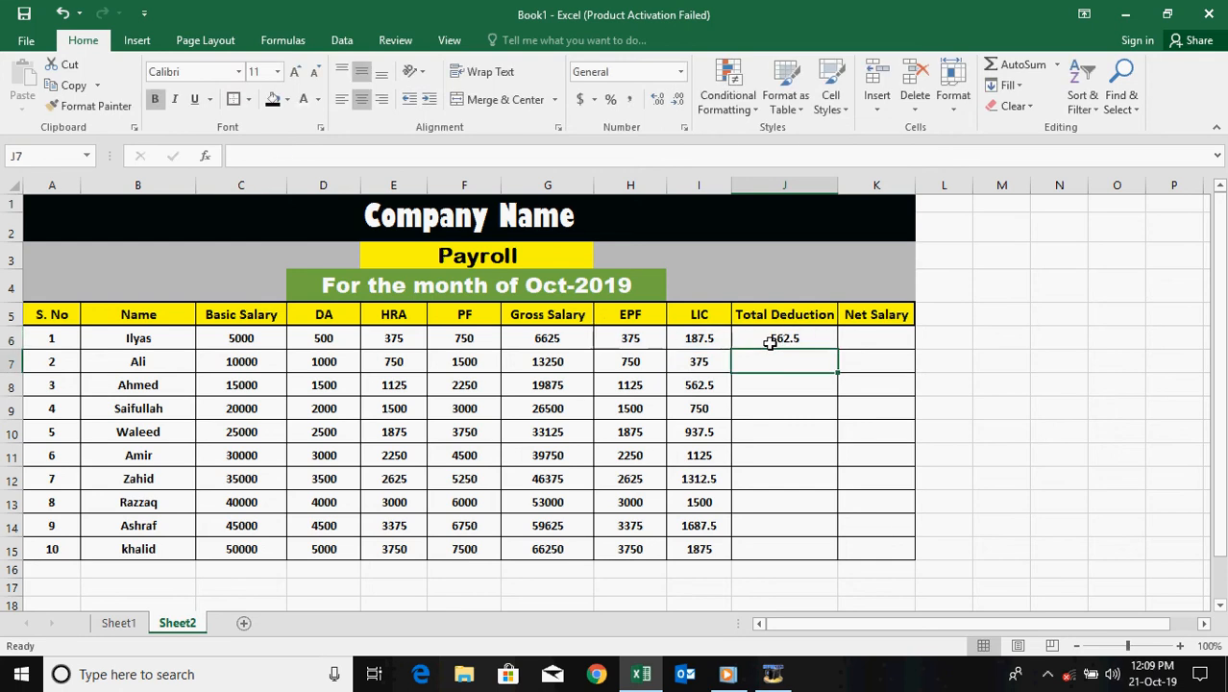
left_click(796, 422)
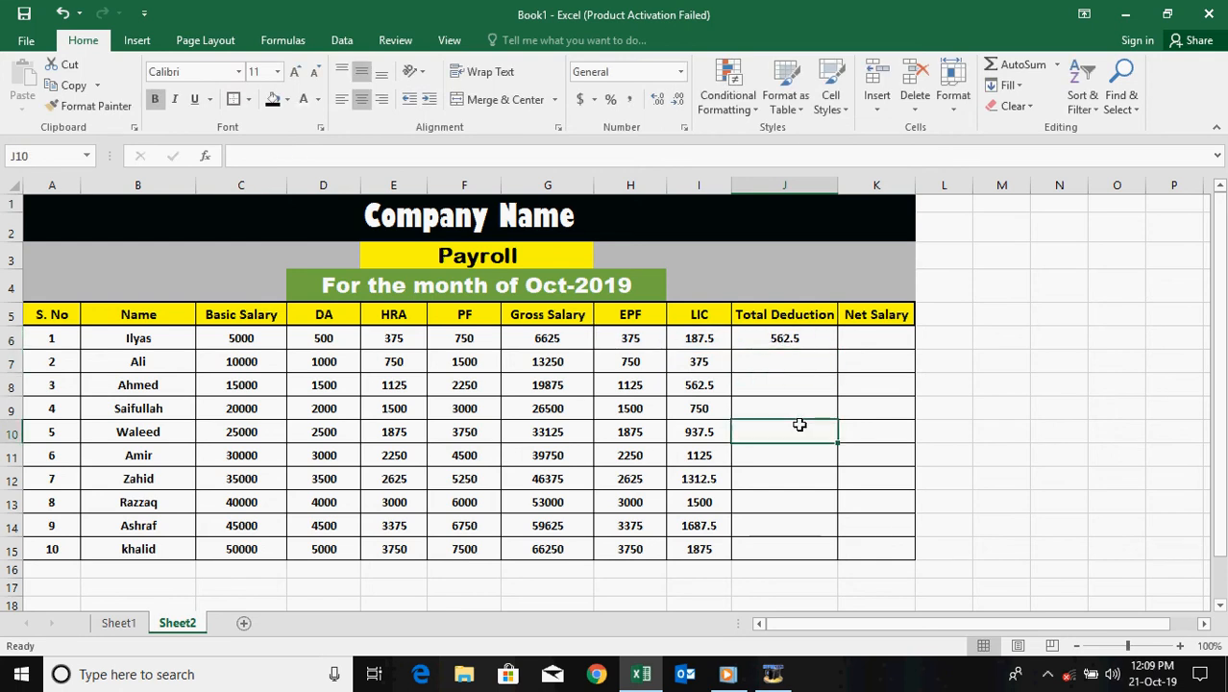
left_click(795, 342)
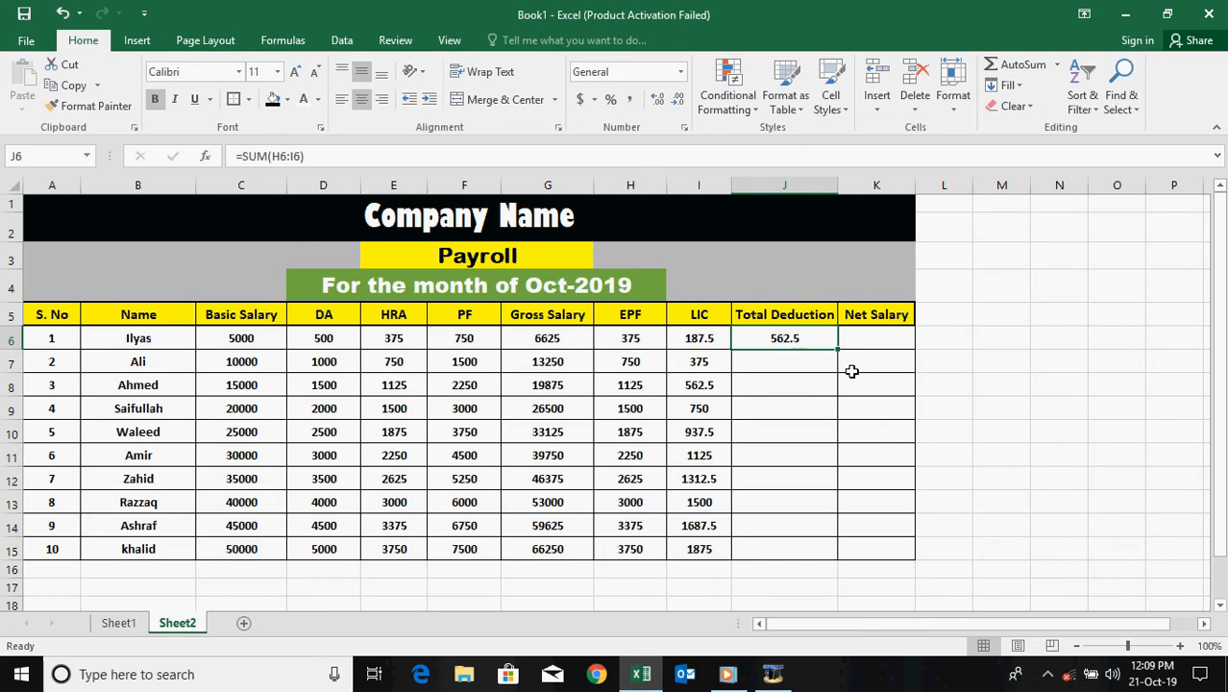
left_click_drag(837, 347, 811, 552)
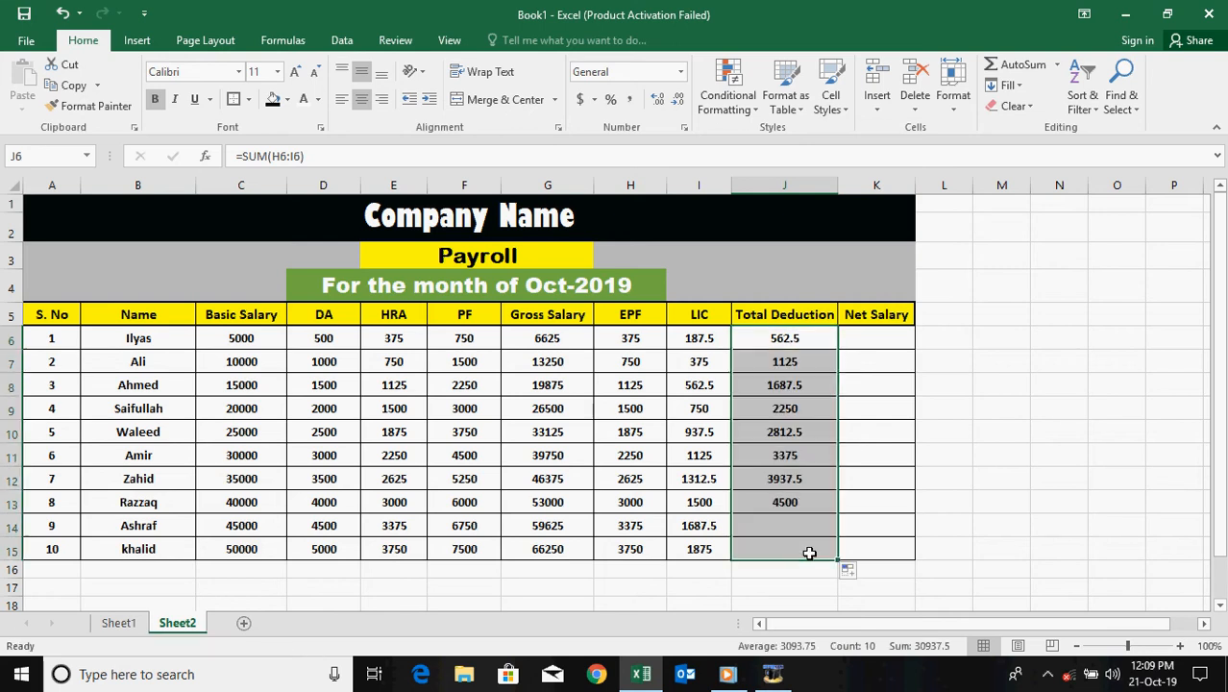
Step: Calculate Net Salary with the formula =G6-J6 in K6 and fill it down to K15
left_click(861, 343)
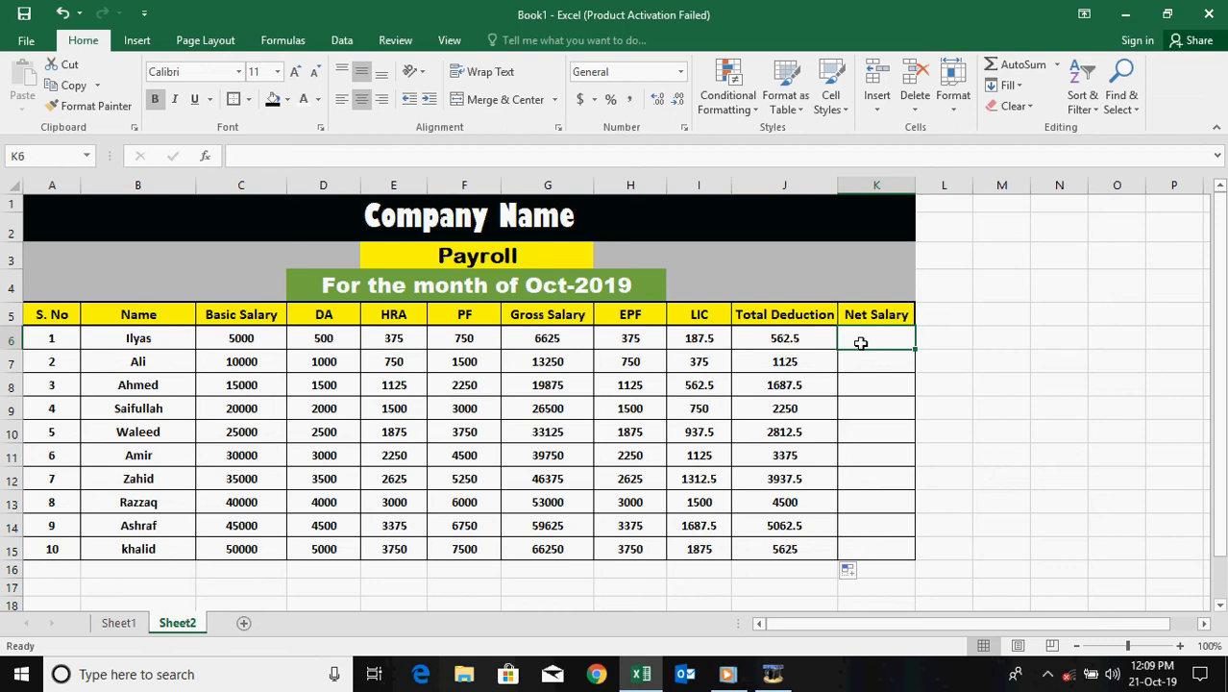
type("=")
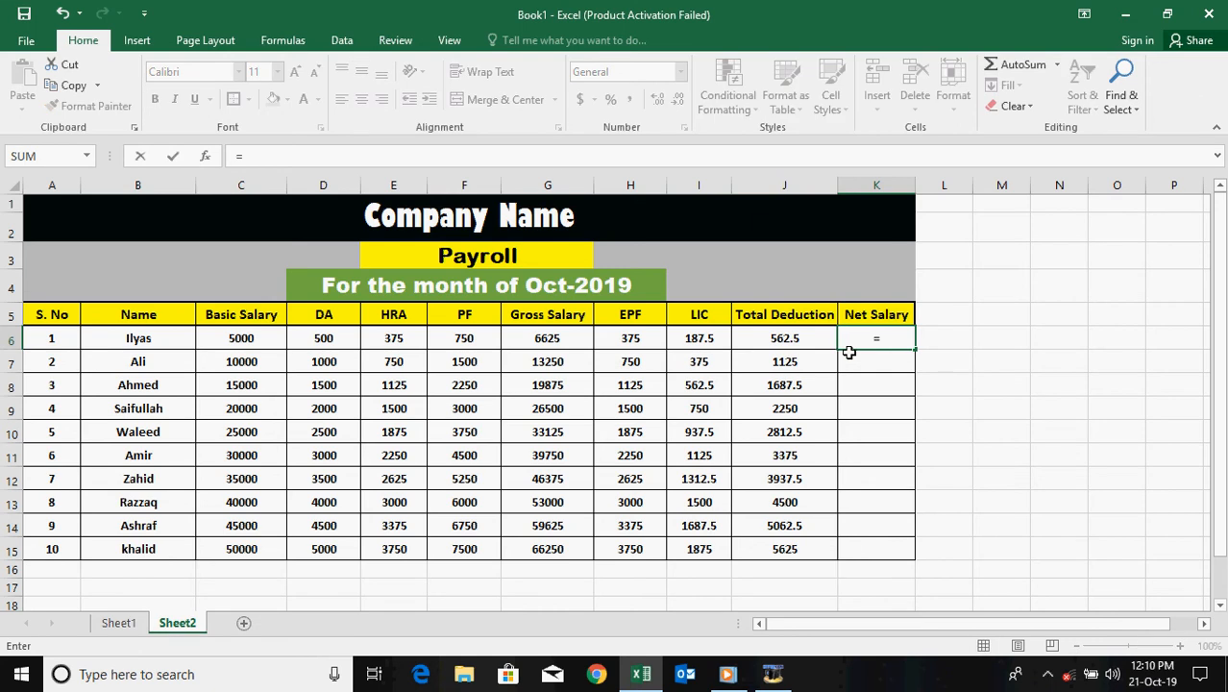
type("g6")
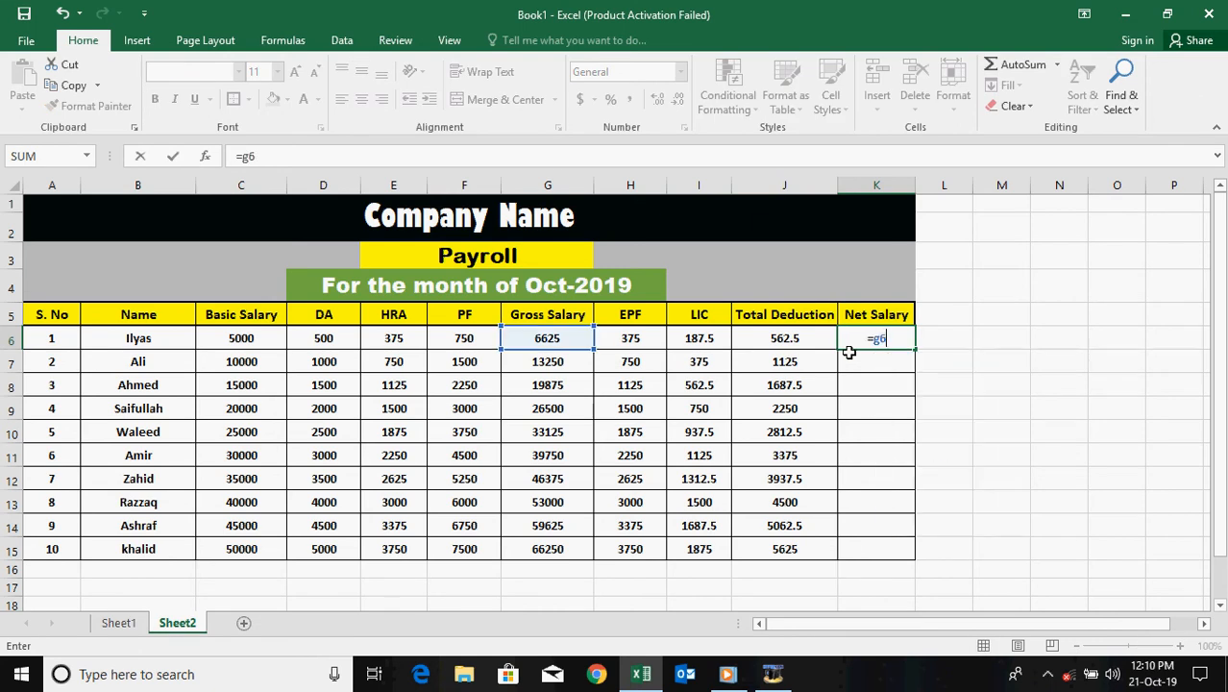
type("-")
type("j6")
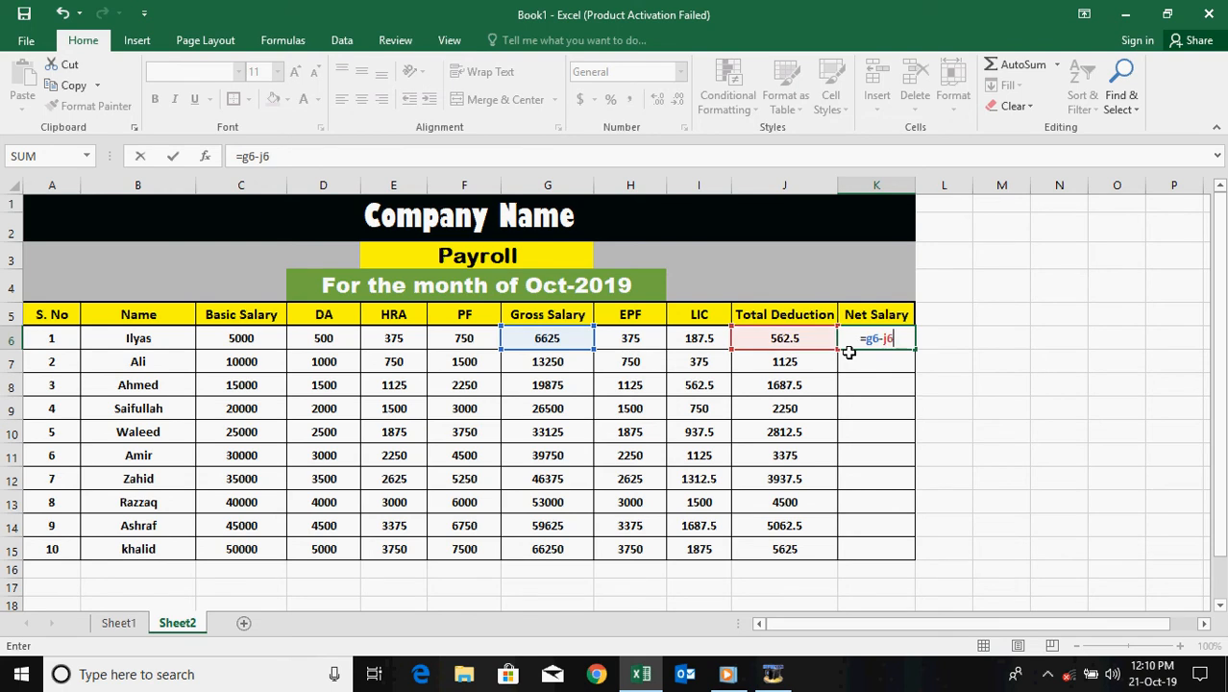
key("Return")
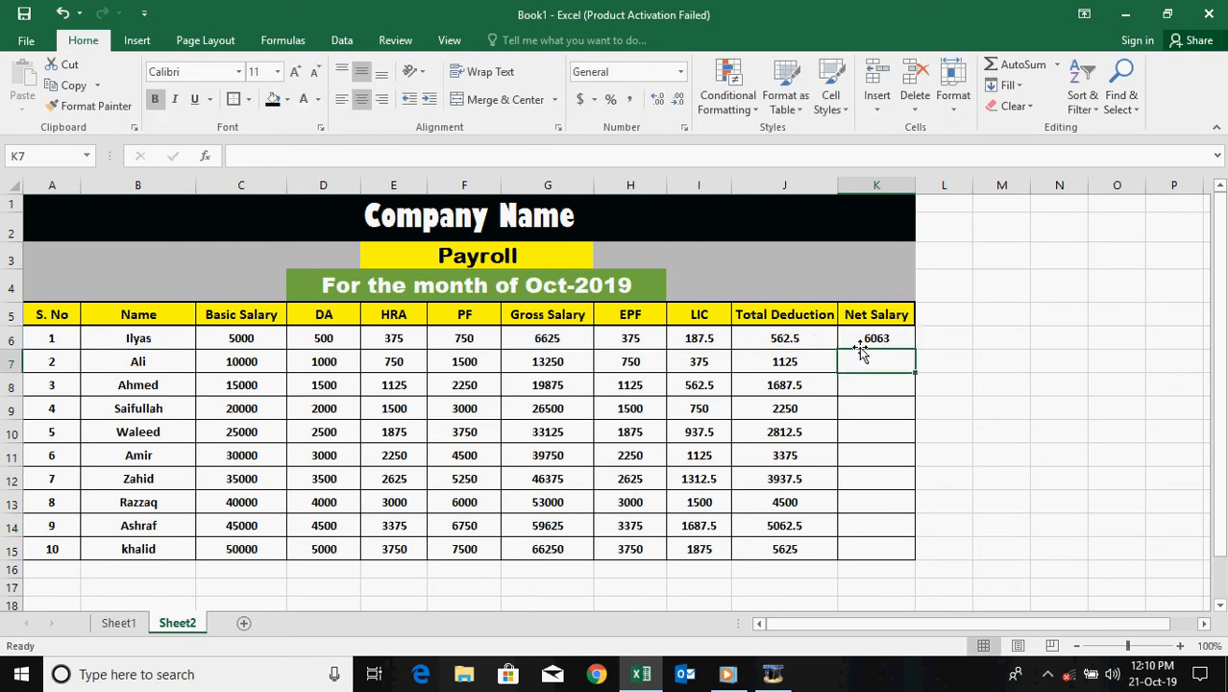
left_click(861, 345)
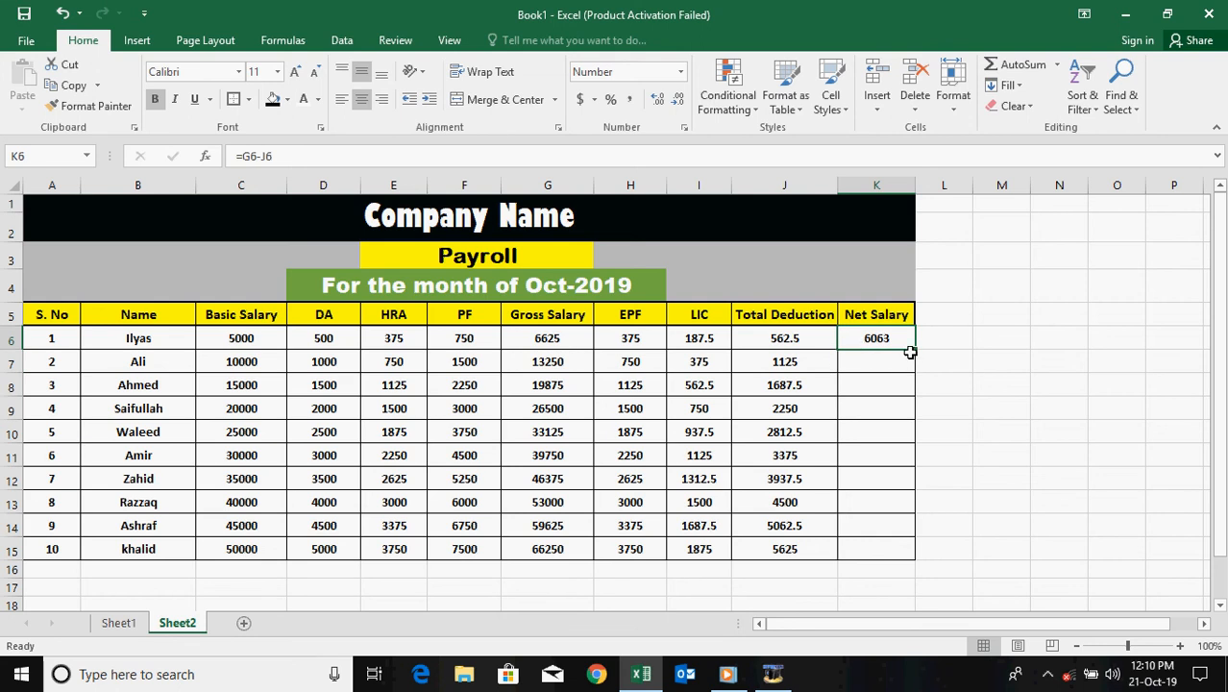
left_click_drag(915, 351, 907, 557)
left_click(665, 586)
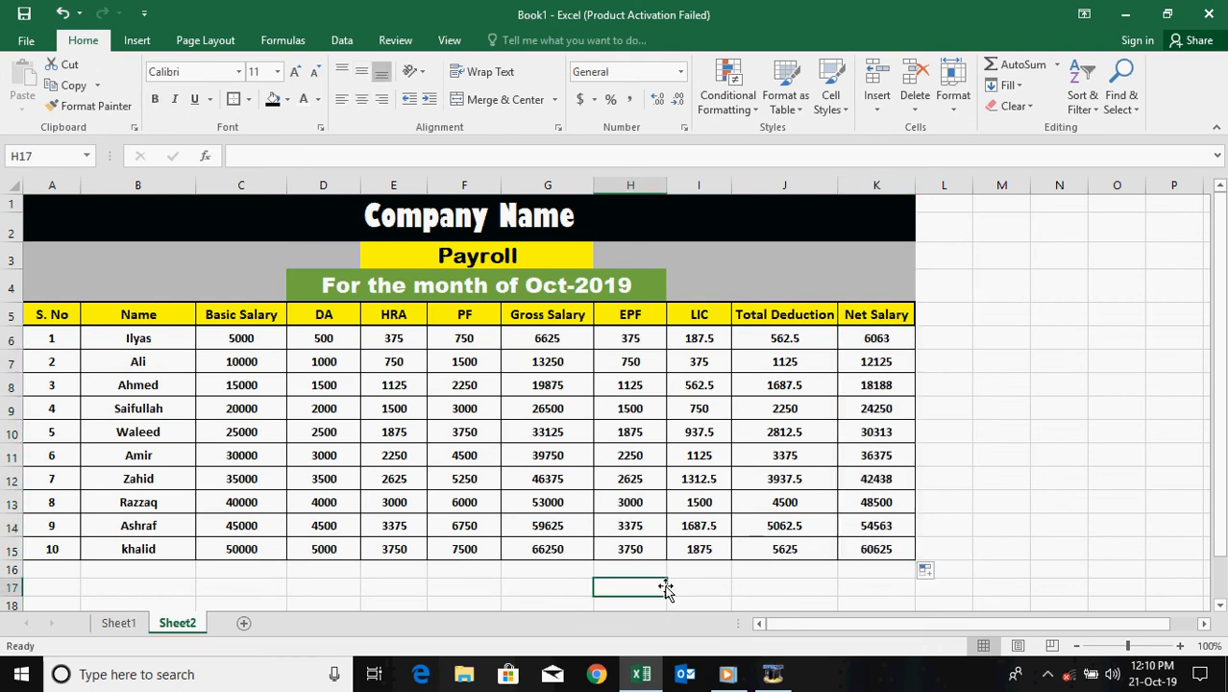
Step: On Sheet1, merge and center the cells K22:R24 below the banners and set their font size to 26
mouse_move(1222, 393)
left_mouse_down()
mouse_move(1223, 409)
mouse_move(1224, 395)
left_mouse_up()
left_click(131, 627)
left_click_drag(653, 570, 1009, 602)
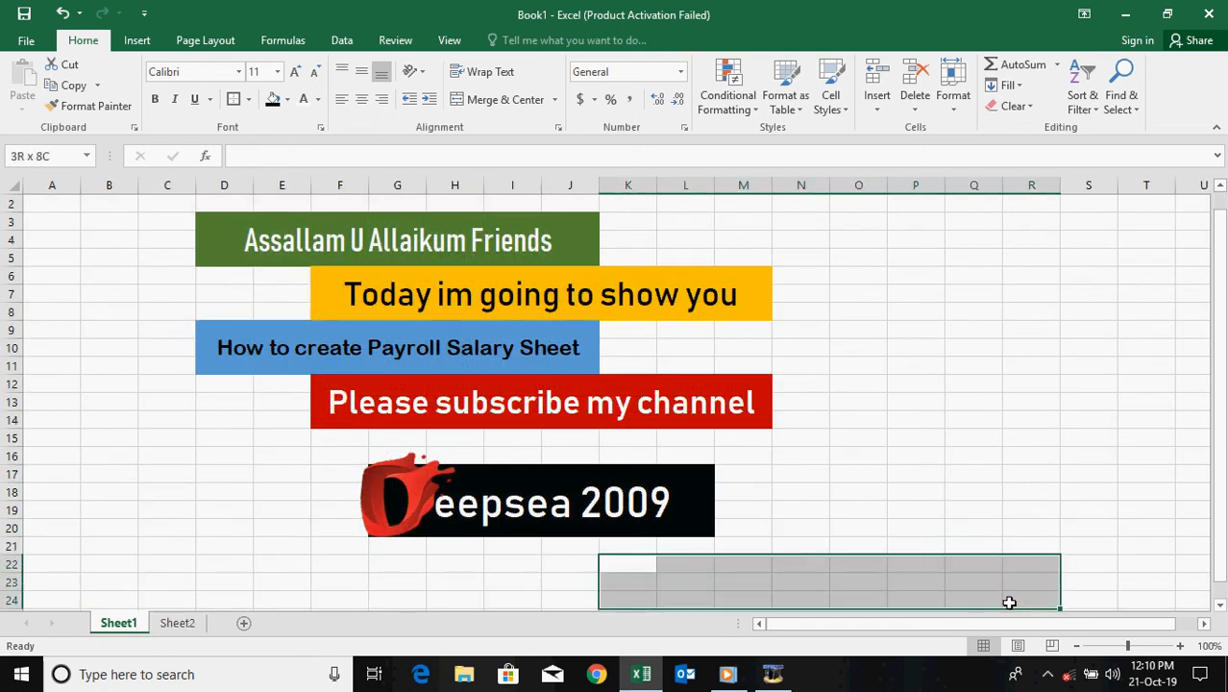
left_click(501, 99)
left_click(277, 72)
left_click(264, 305)
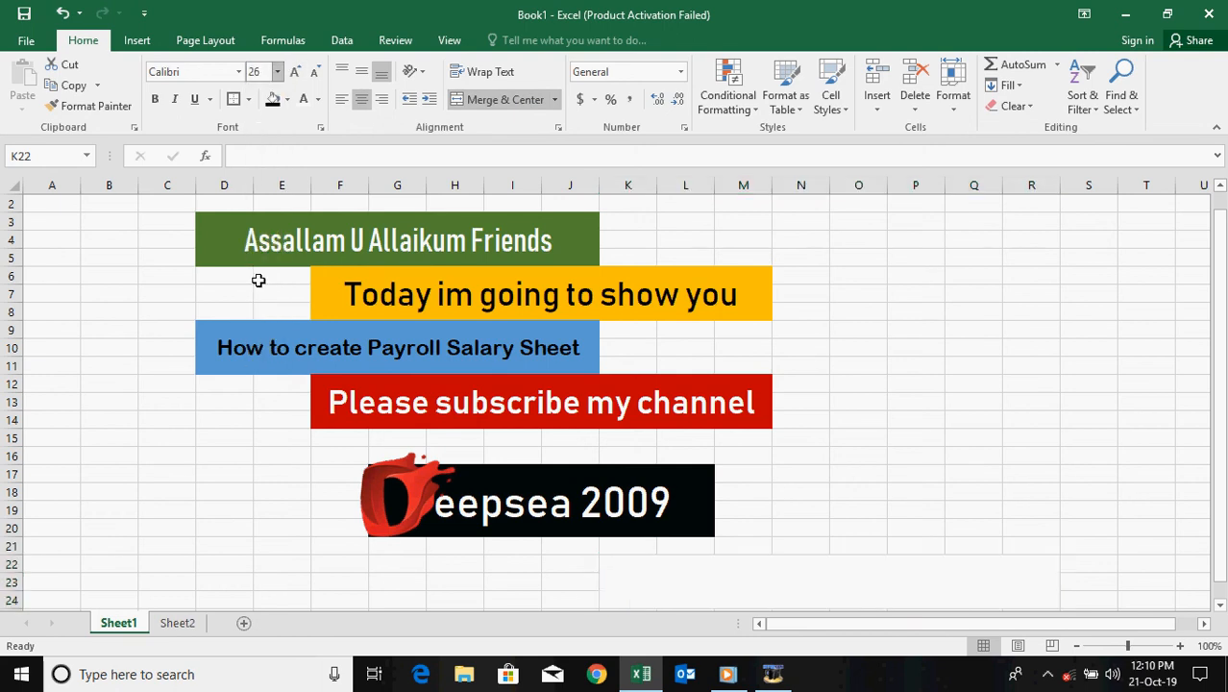